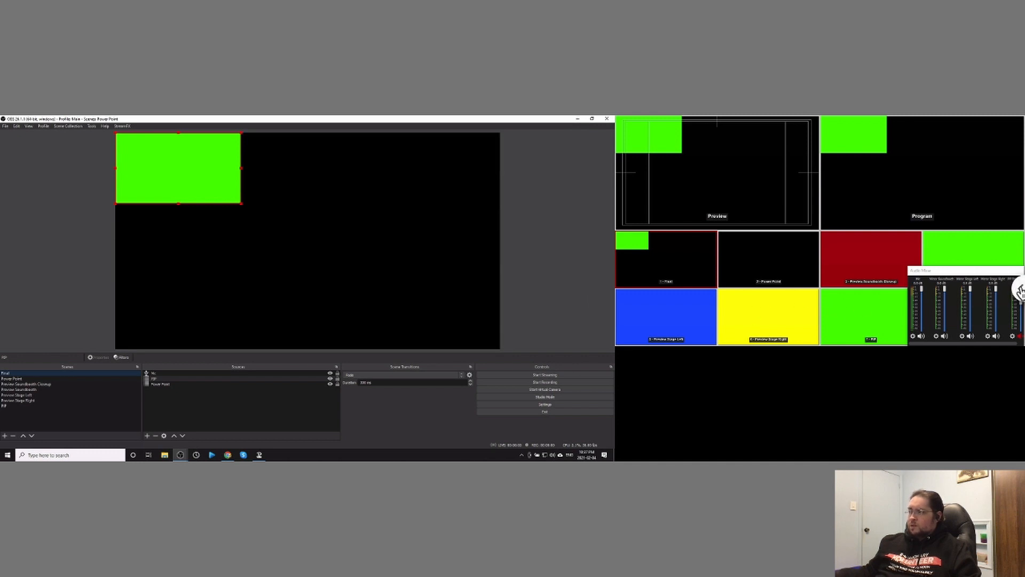
# Step: Set the remote desktop session to show only Display 1 (1920x1080) and close the session options
pyautogui.click(1020, 290)
pyautogui.scroll(-3, 971, 302)
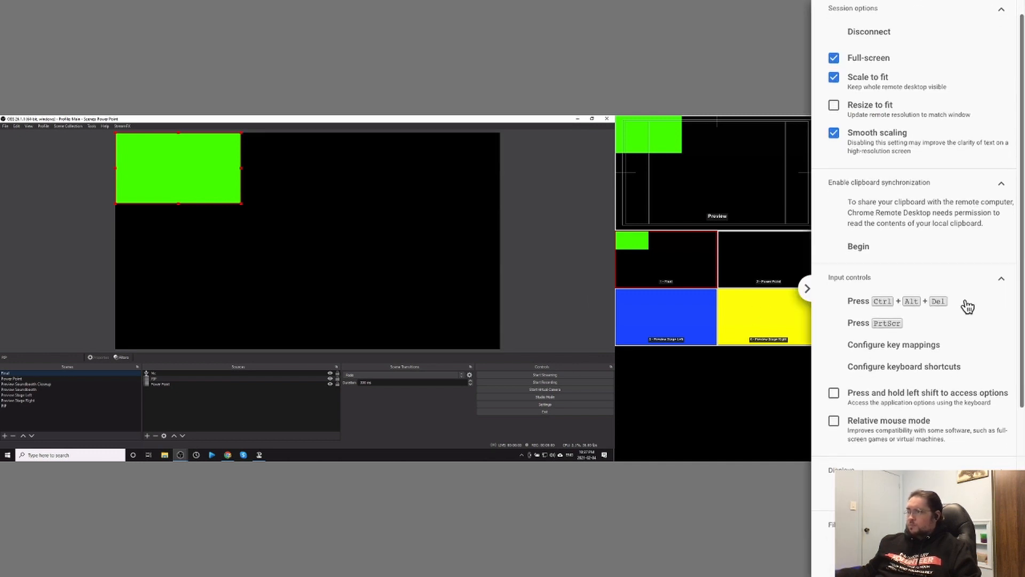
pyautogui.scroll(-1, 968, 305)
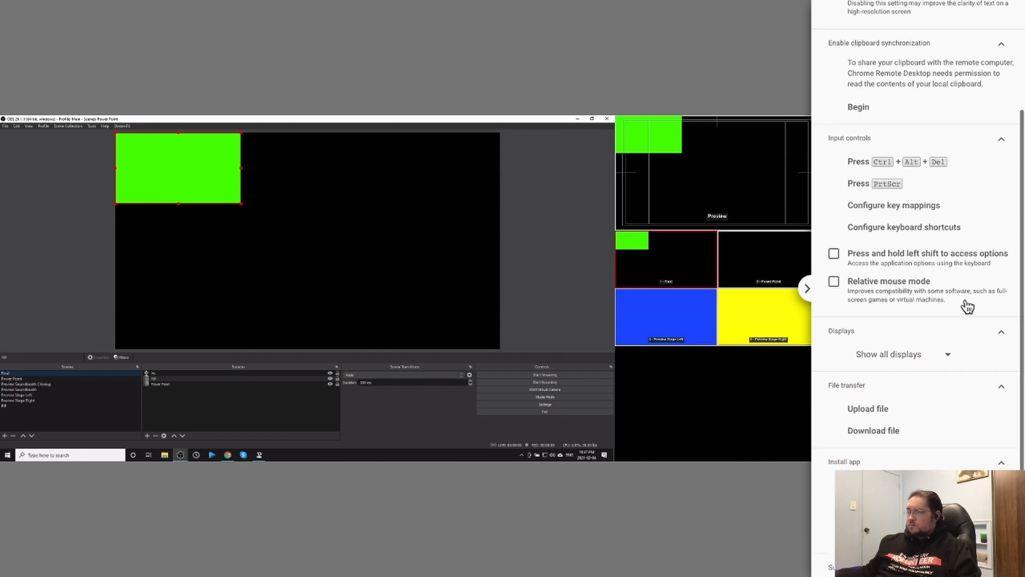
pyautogui.click(917, 336)
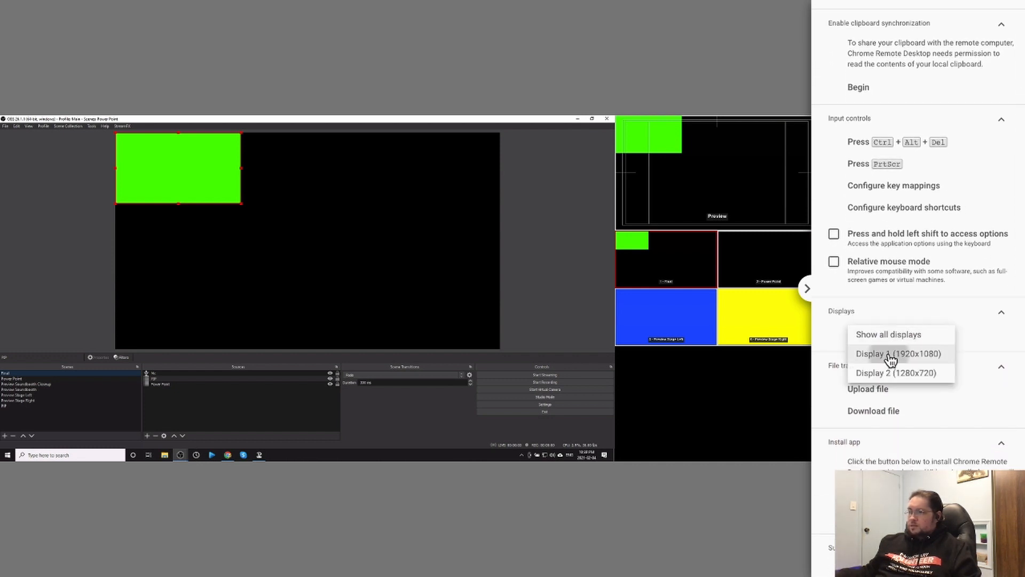
pyautogui.click(891, 355)
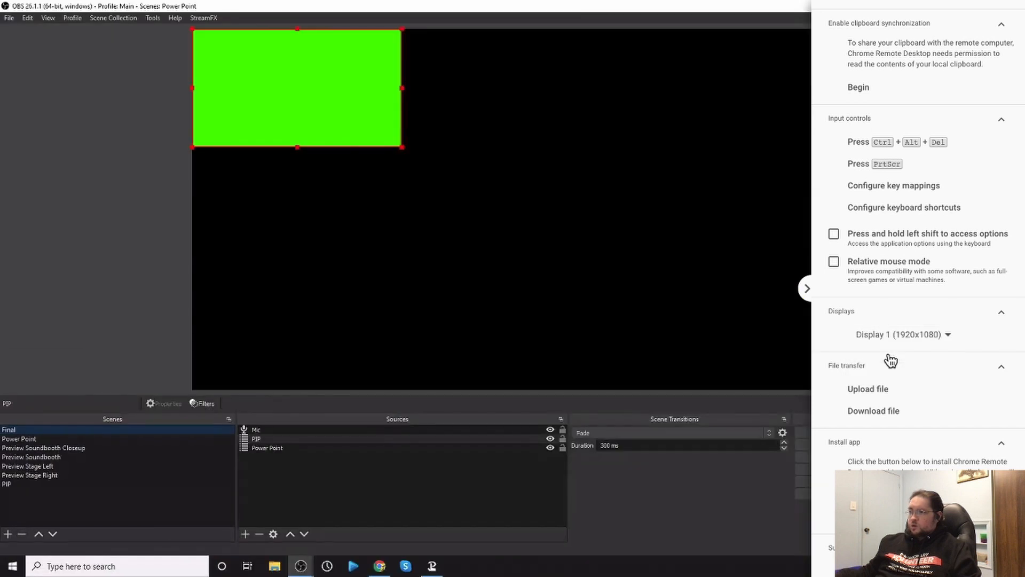
pyautogui.click(807, 288)
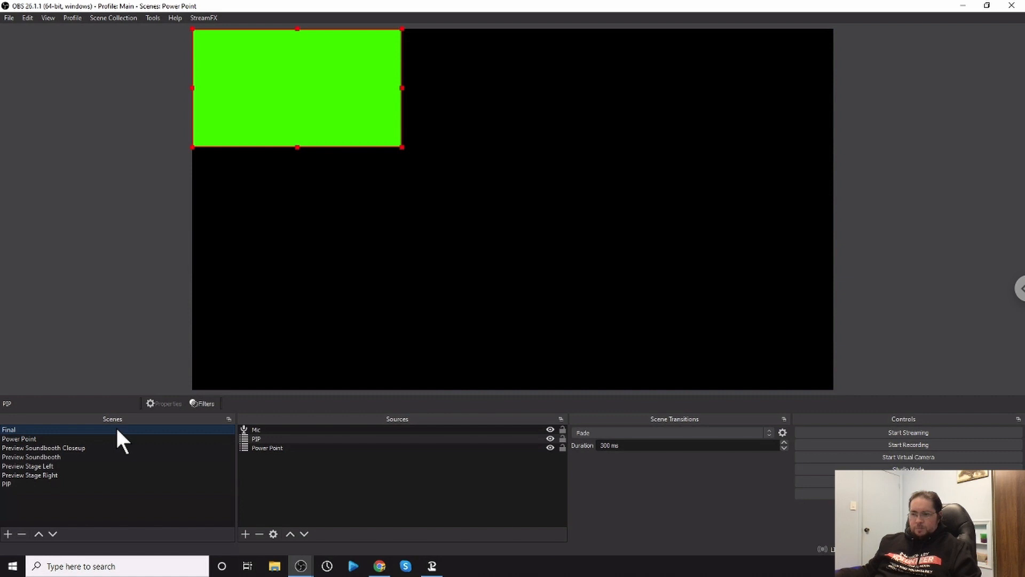
# Step: Open the Power Point scene and review the properties of its PP from Laptop source
pyautogui.click(106, 438)
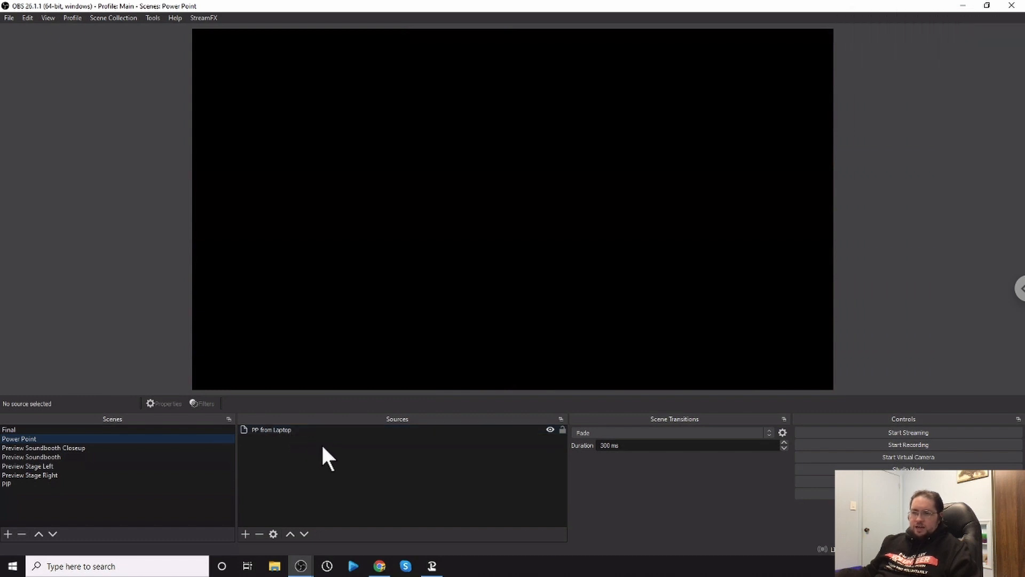
pyautogui.click(284, 430)
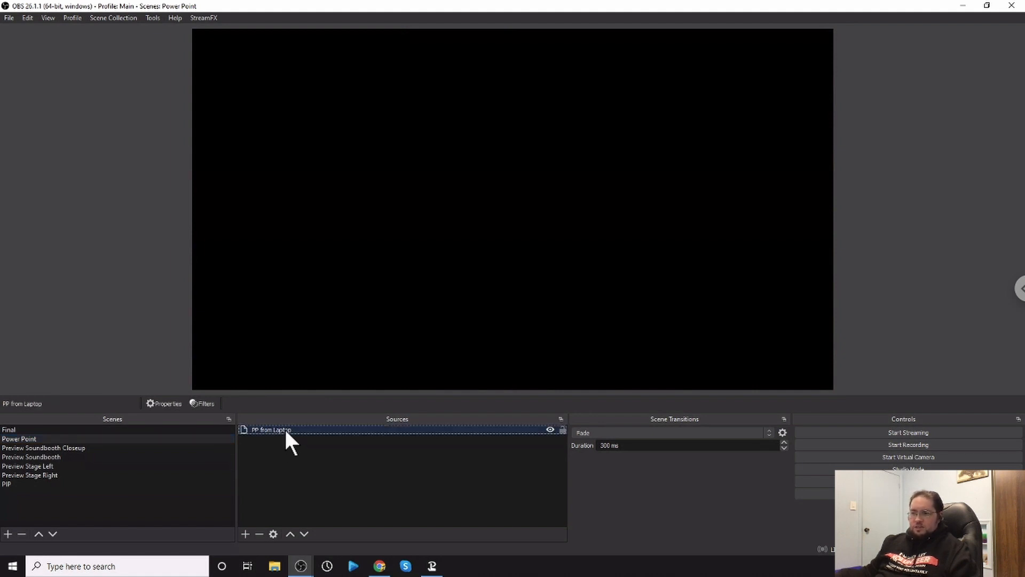
pyautogui.rightClick(285, 430)
pyautogui.click(297, 421)
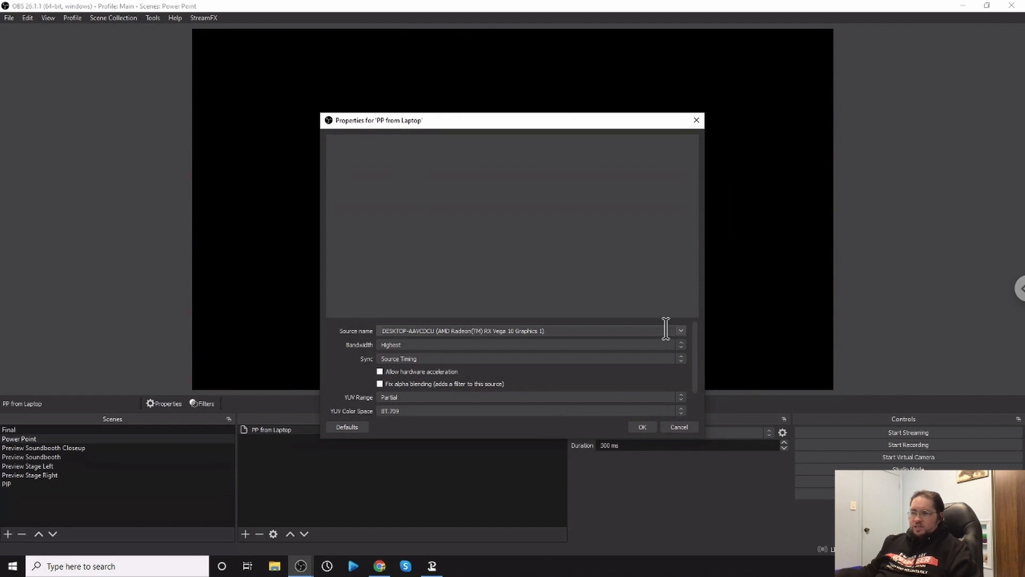
pyautogui.click(641, 427)
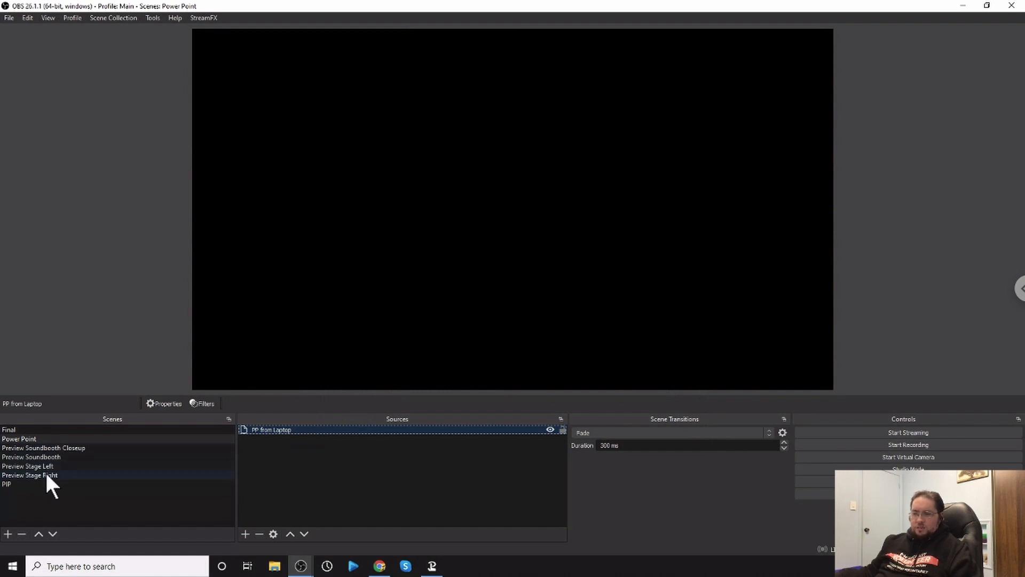
# Step: Look through the Preview Soundbooth Closeup, Preview Soundbooth, Preview Stage Left and Preview Stage Right scenes, returning to the closeup
pyautogui.click(68, 447)
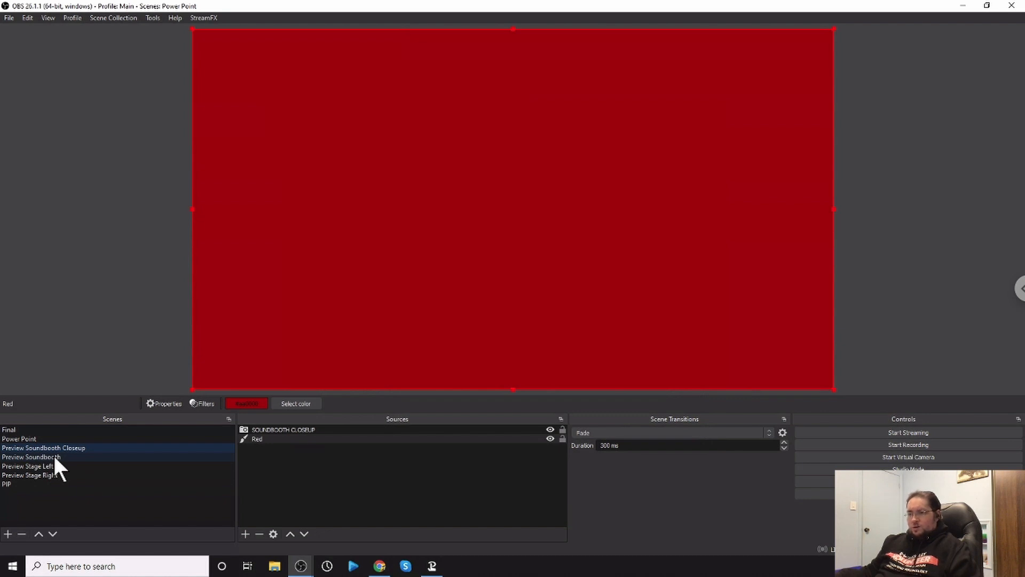
pyautogui.click(55, 457)
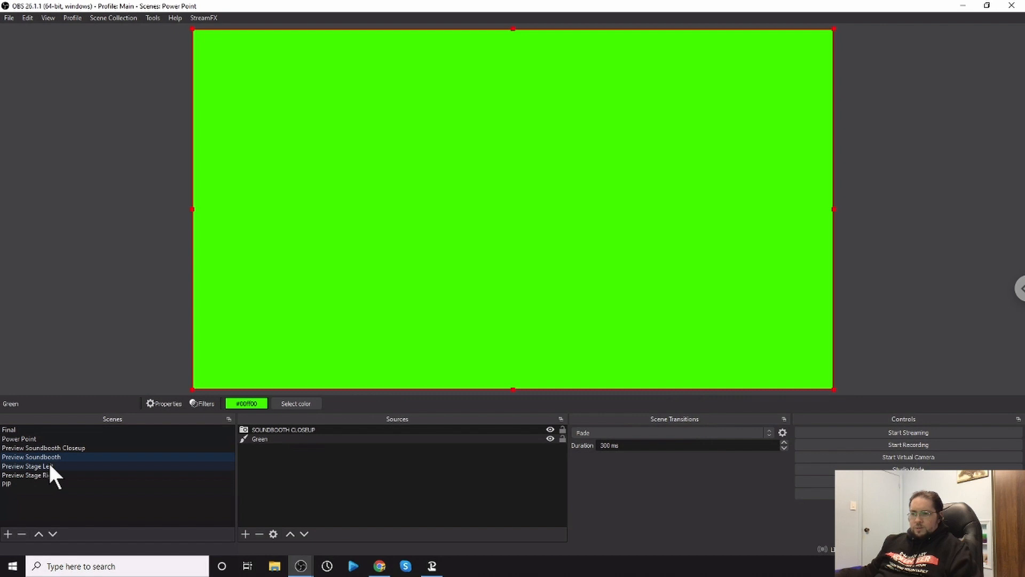
pyautogui.click(50, 464)
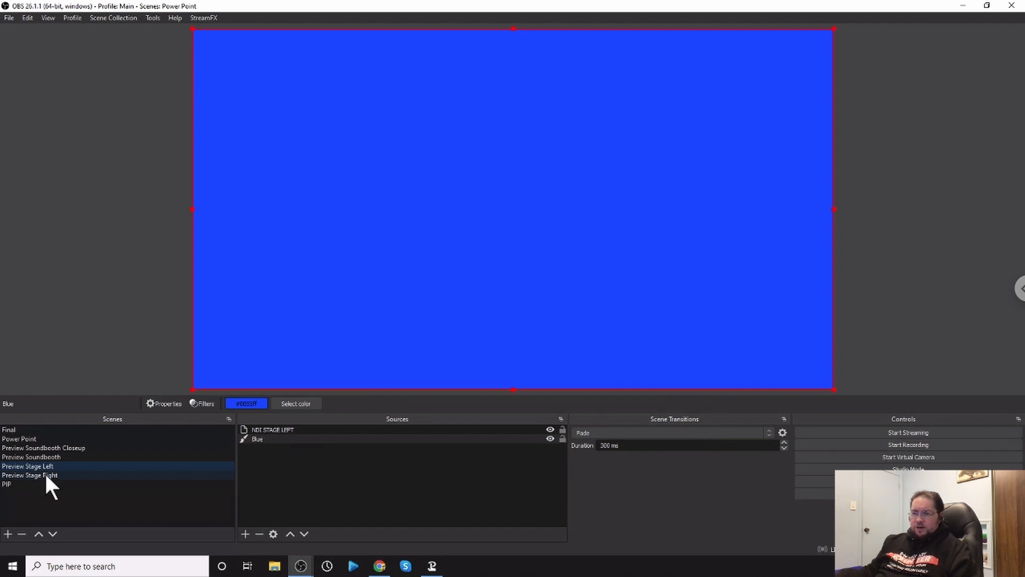
pyautogui.click(46, 475)
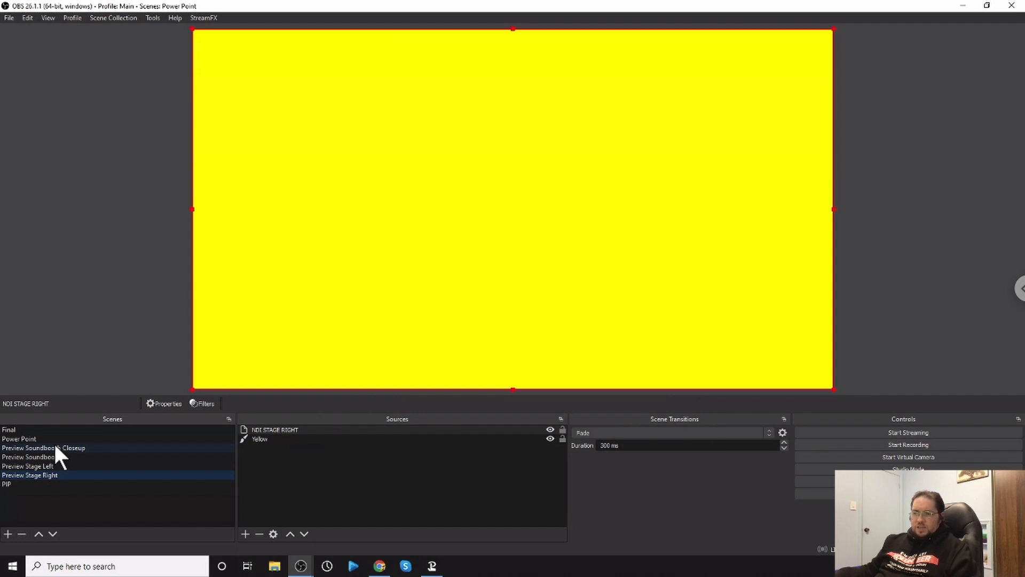
pyautogui.click(56, 447)
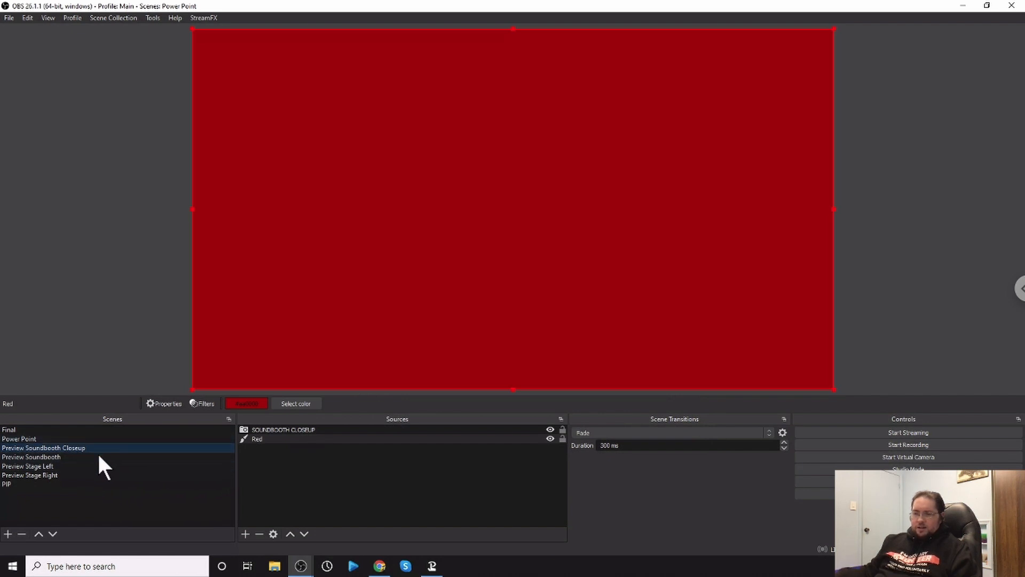
# Step: Open the PIP scene and view the source types that can be added to it
pyautogui.click(11, 483)
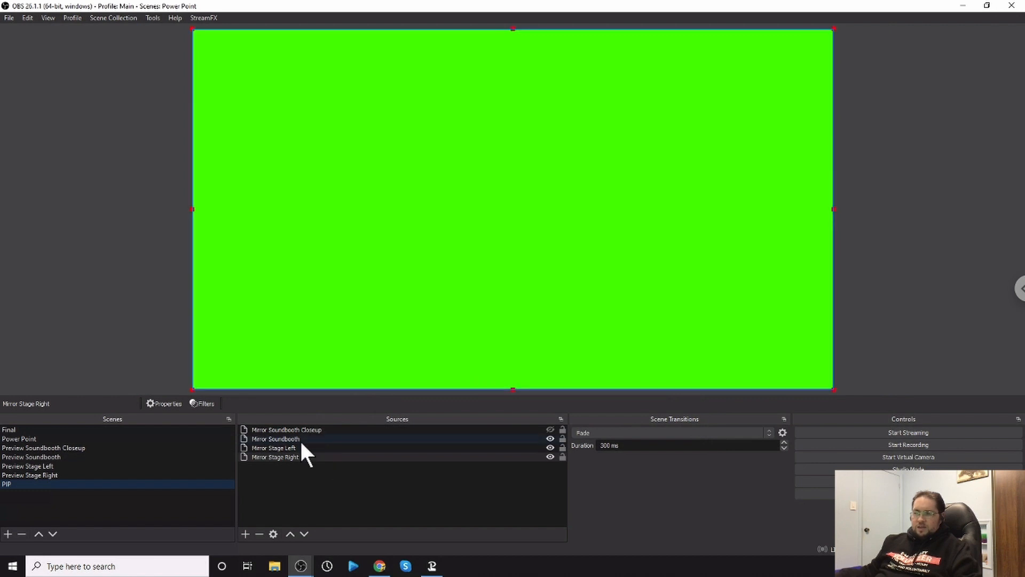
pyautogui.click(245, 534)
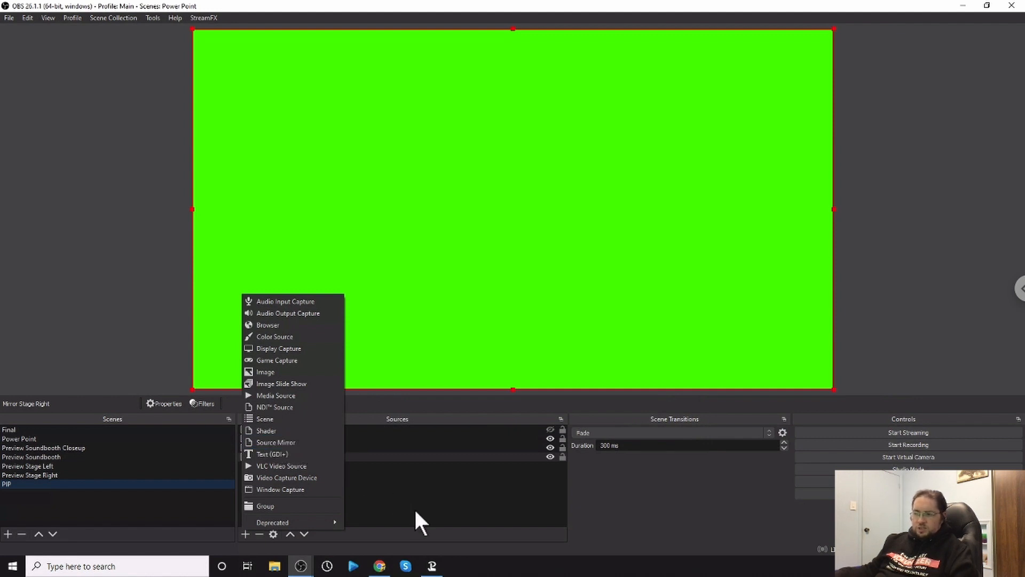
pyautogui.click(429, 510)
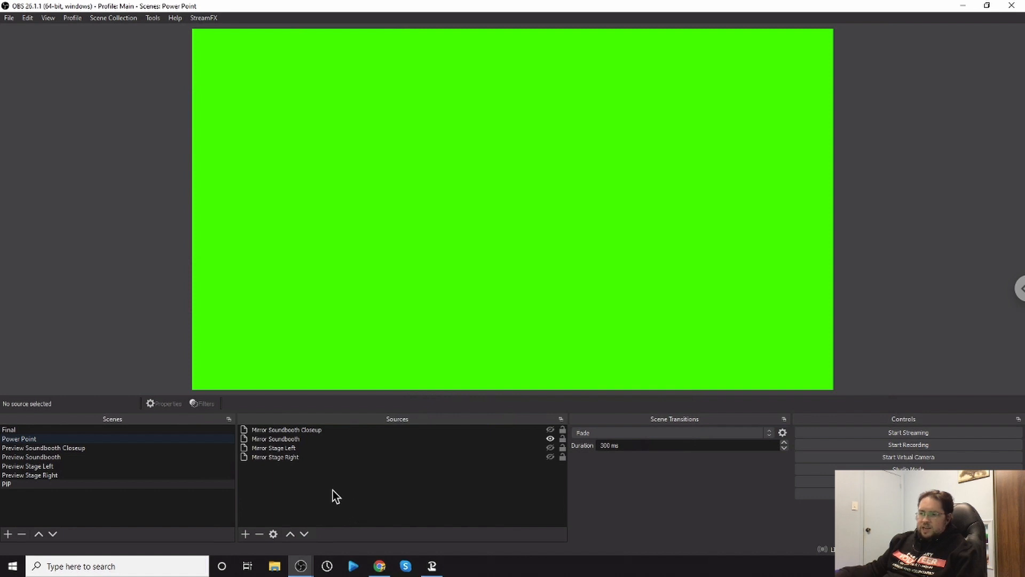
# Step: Add a Source Mirror named "Sample mirror" to the PIP scene, mirroring the Green source
pyautogui.click(245, 534)
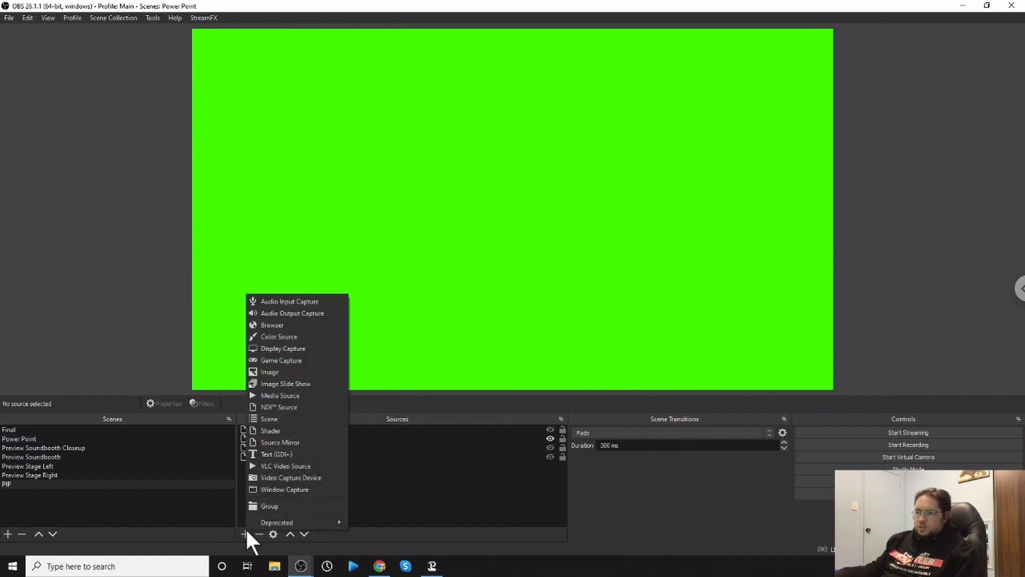
pyautogui.click(307, 443)
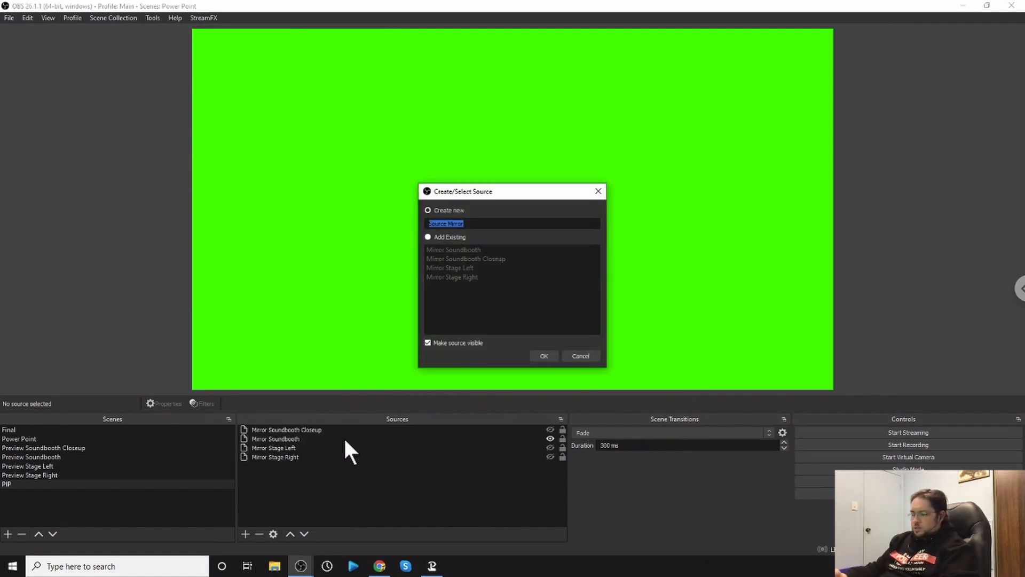
pyautogui.write('Samp')
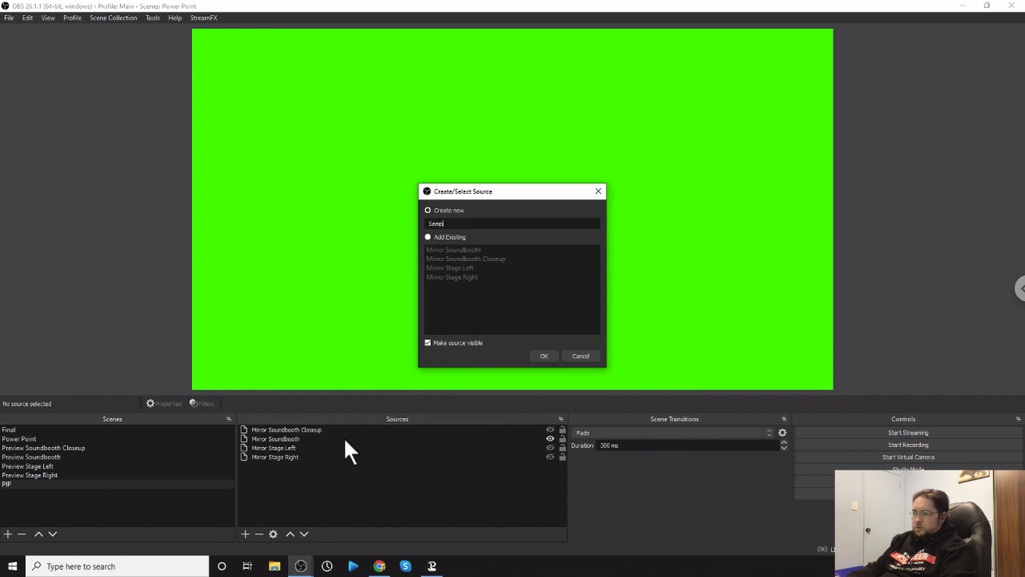
pyautogui.write('le mirror')
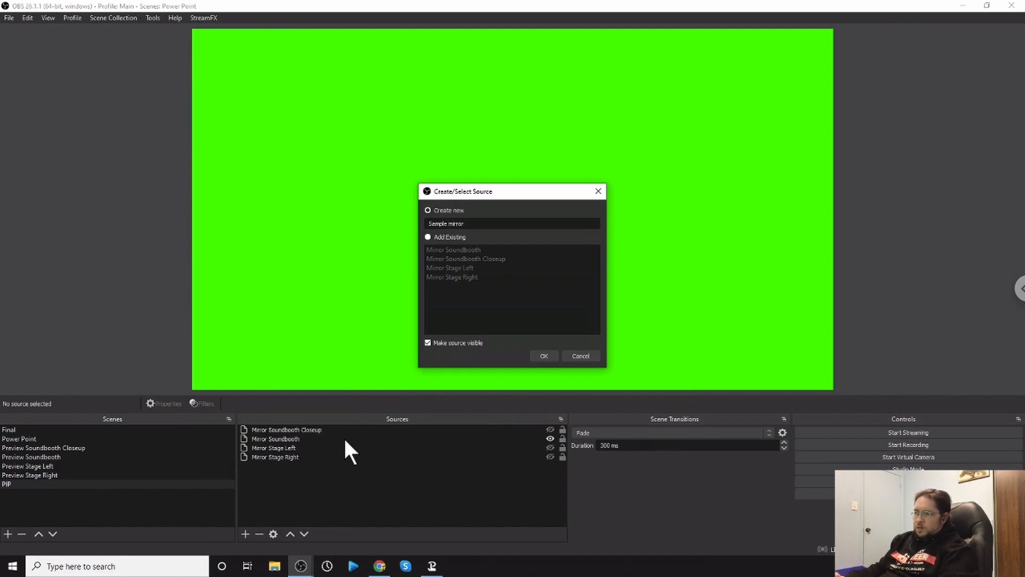
pyautogui.press('Return')
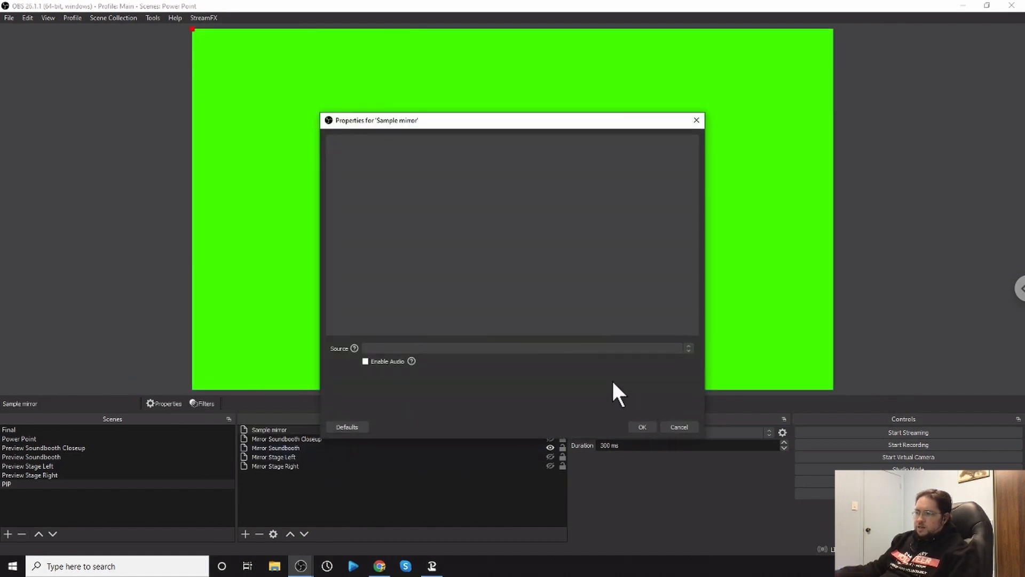
pyautogui.click(687, 348)
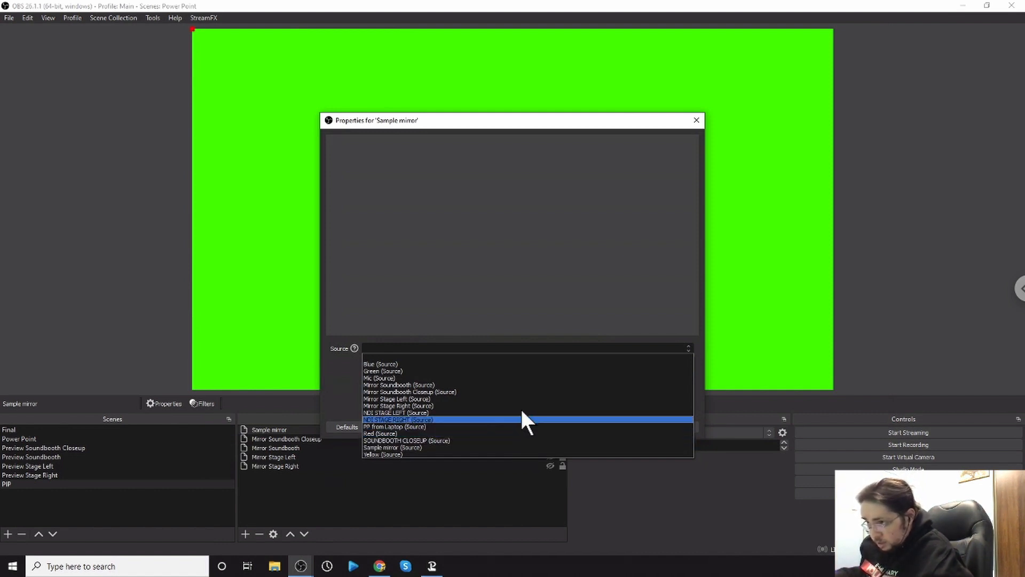
pyautogui.click(517, 371)
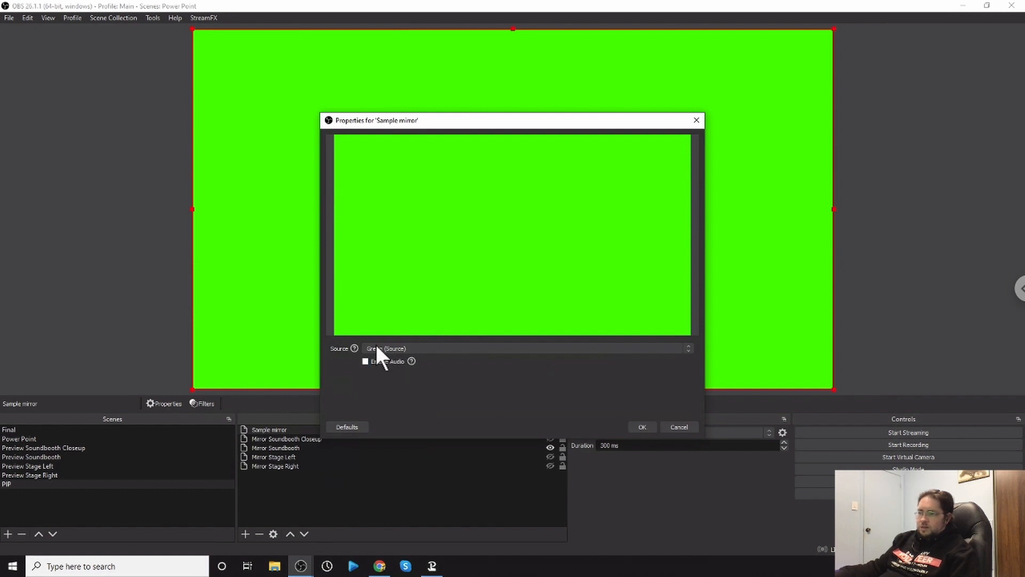
pyautogui.click(642, 429)
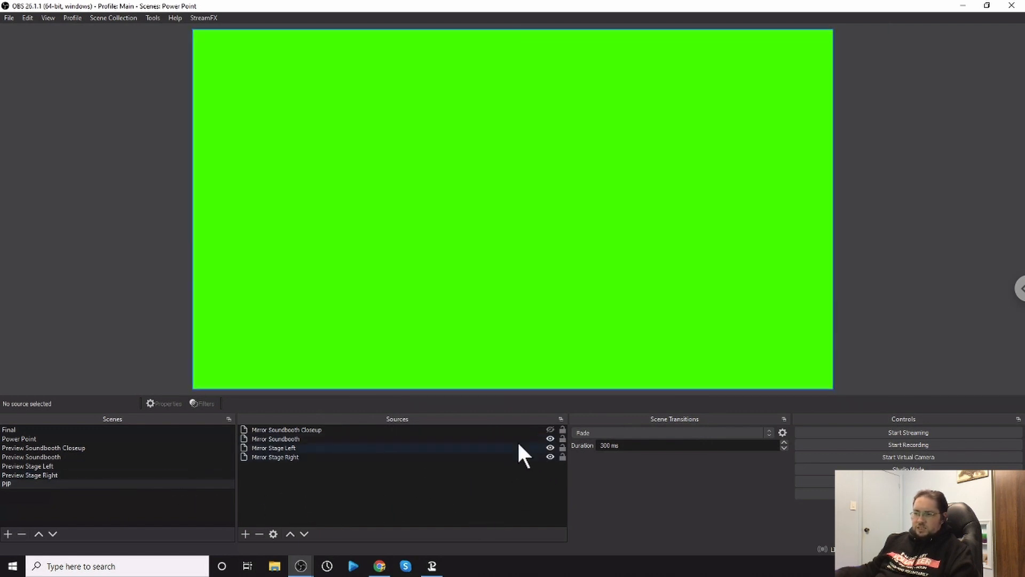
# Step: Hide the Mirror Soundbooth, Mirror Stage Left and Mirror Stage Right sources in the PIP scene
pyautogui.click(550, 438)
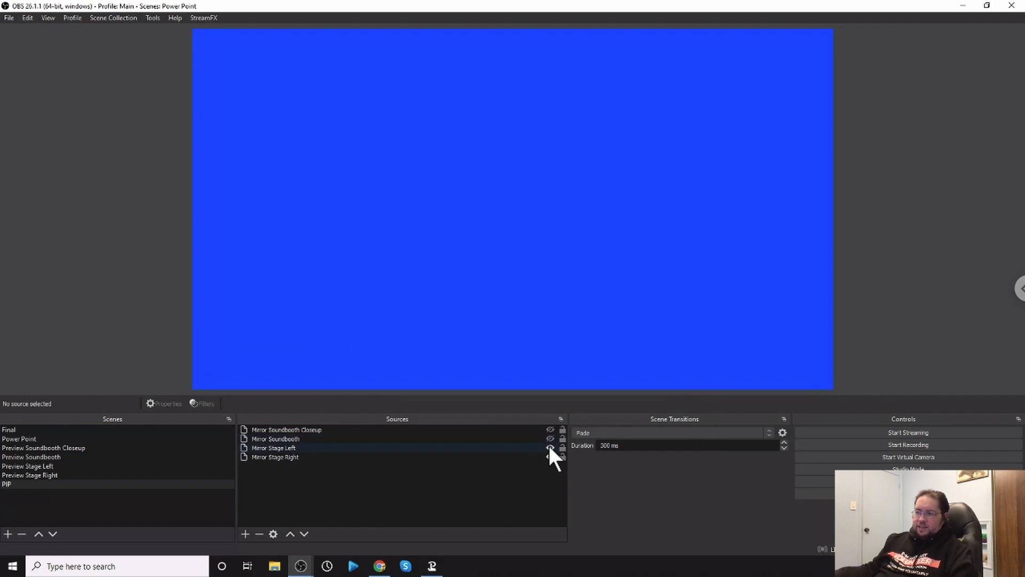
pyautogui.click(550, 447)
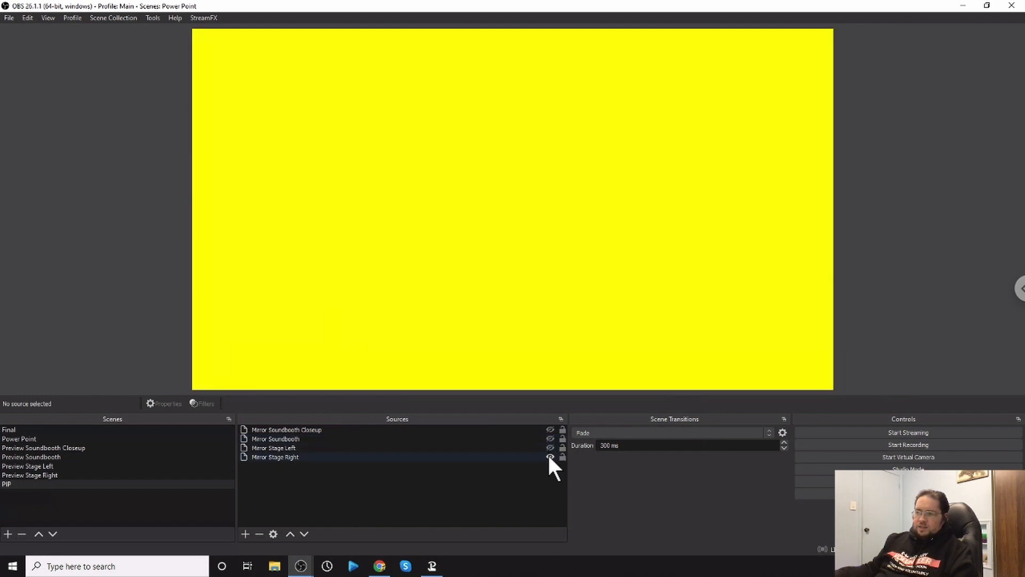
pyautogui.click(550, 455)
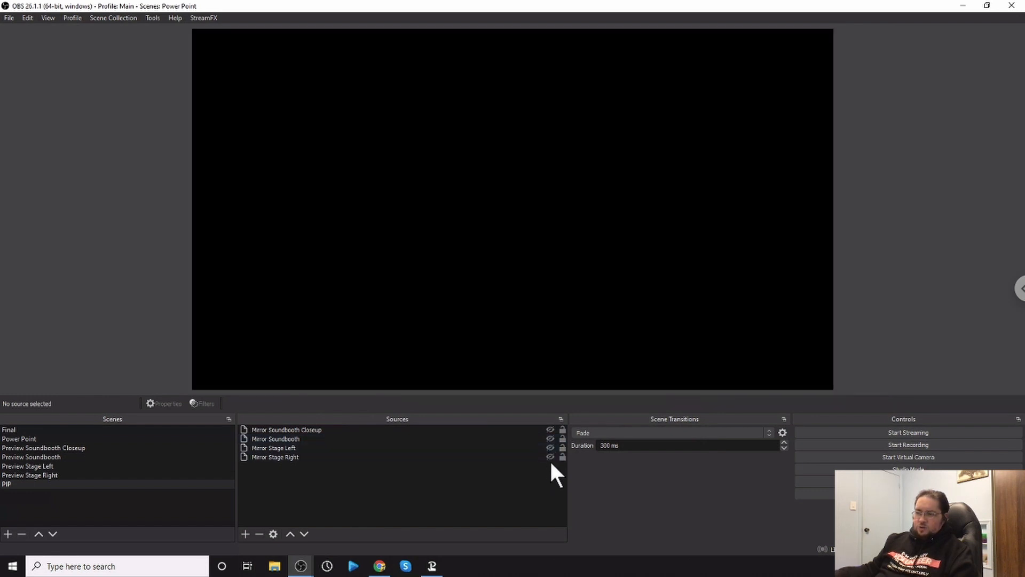
# Step: Show Mirror Stage Right, briefly show Mirror Soundbooth over it, and leave only Mirror Stage Right visible
pyautogui.click(551, 455)
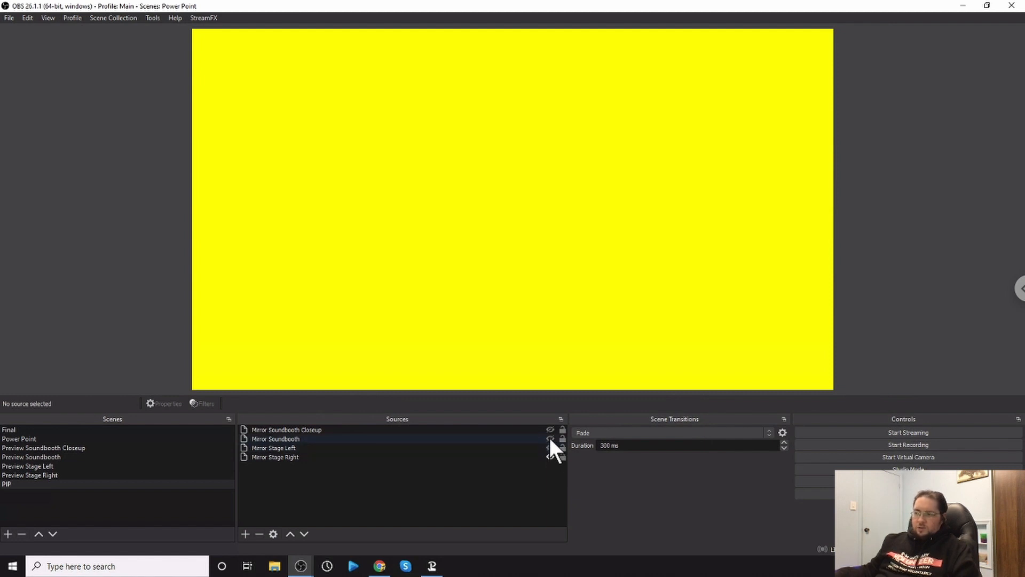
pyautogui.click(550, 438)
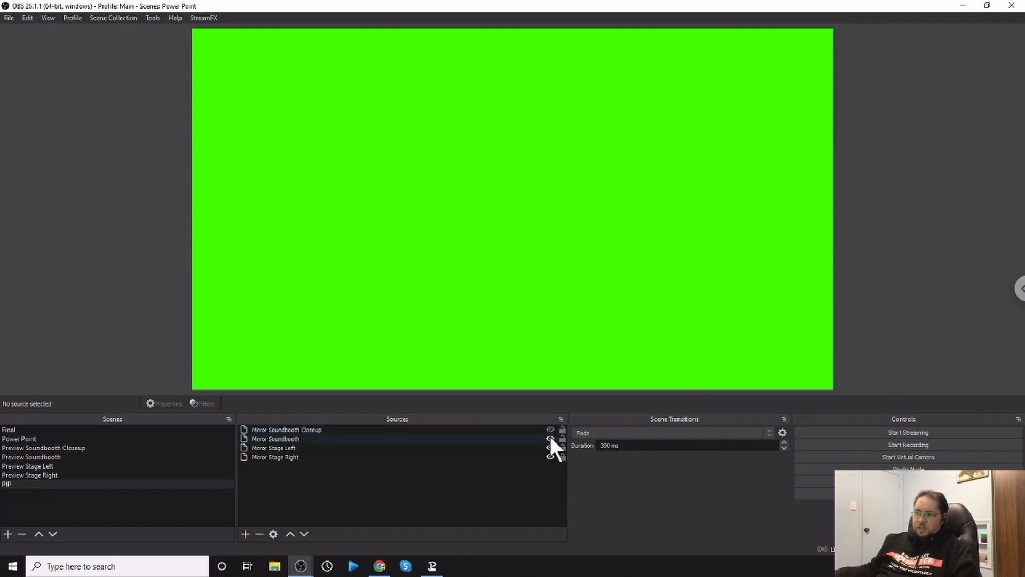
pyautogui.click(550, 439)
pyautogui.click(550, 448)
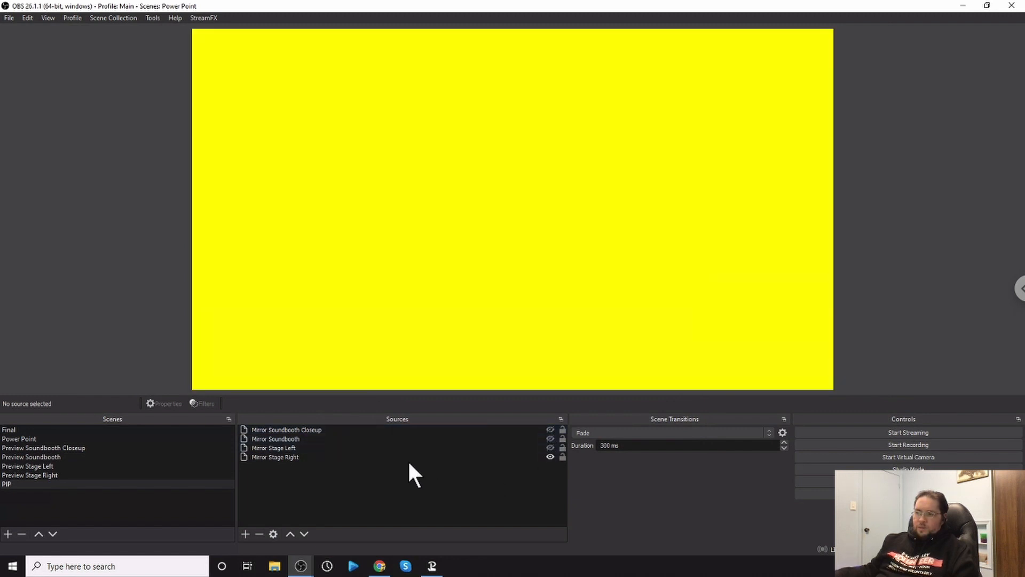
# Step: Switch the PIP picture from Mirror Stage Right to Mirror Stage Left and finally to Mirror Soundbooth as the only visible source
pyautogui.click(550, 457)
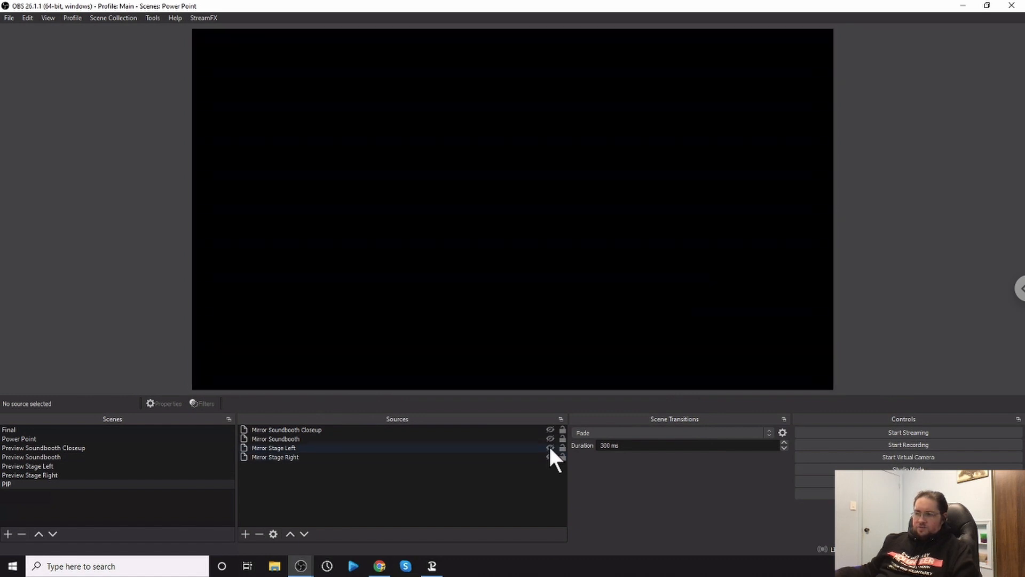
pyautogui.click(550, 448)
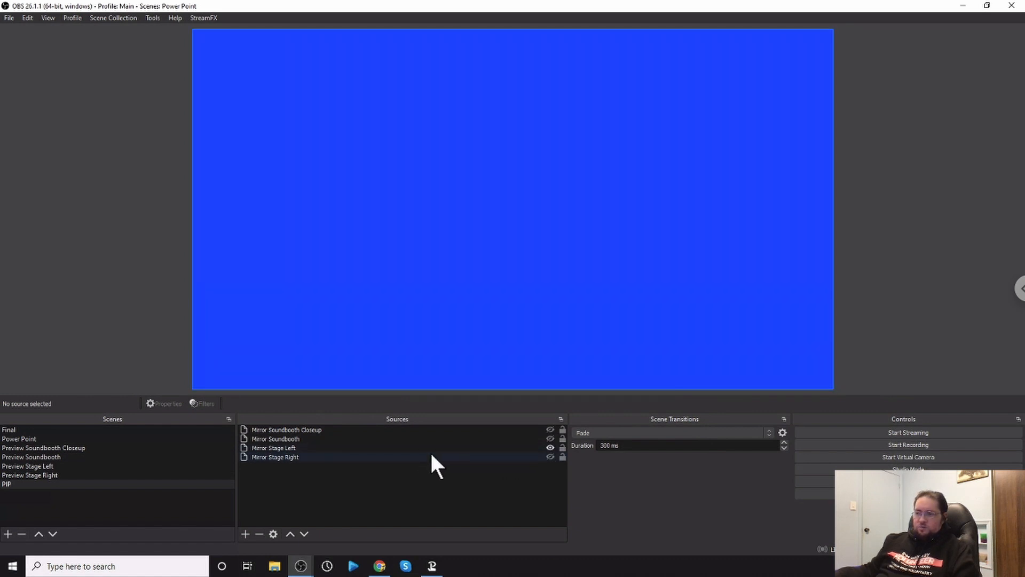
pyautogui.click(551, 447)
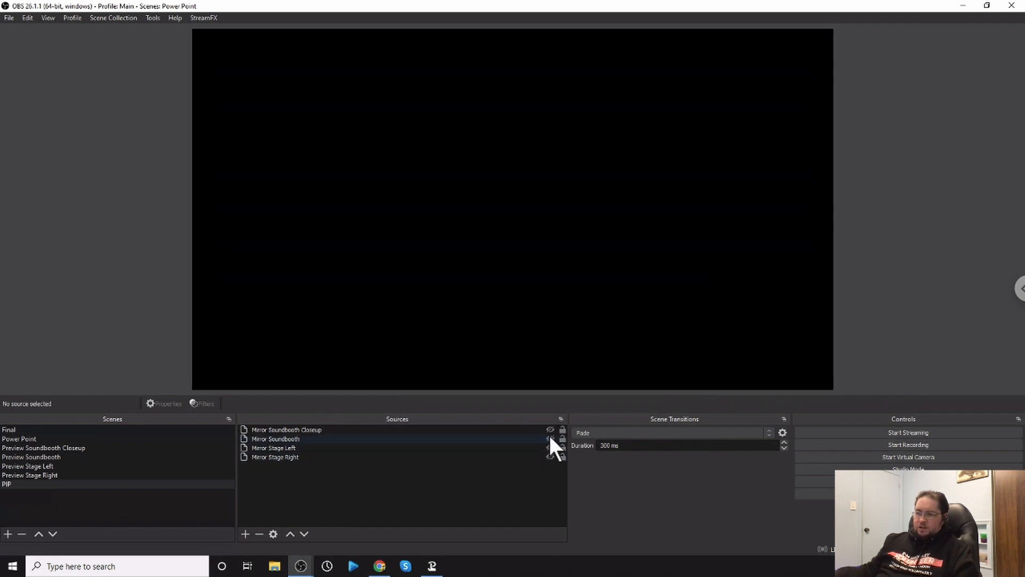
pyautogui.click(550, 438)
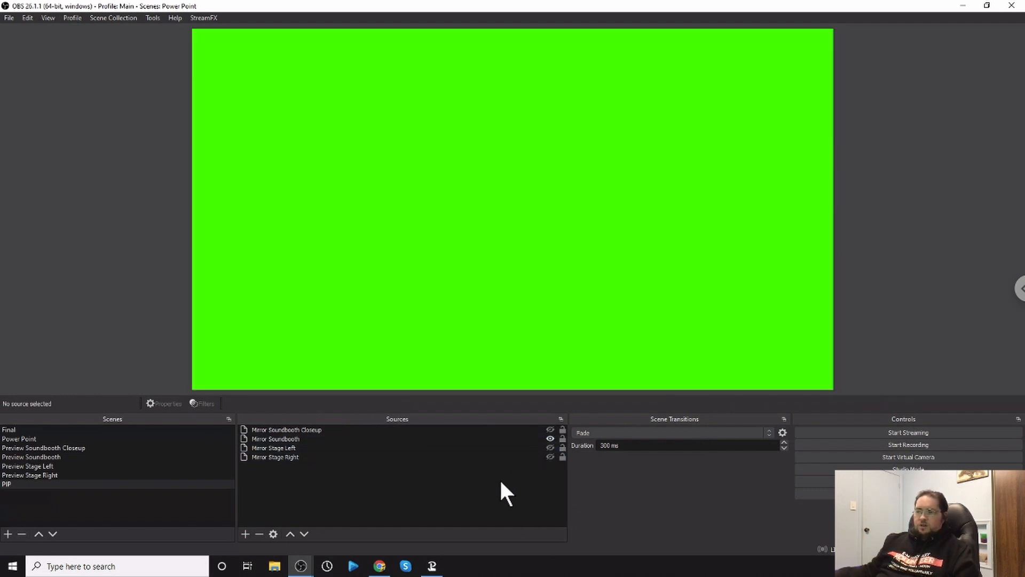
# Step: Switch the PIP picture from Mirror Soundbooth to Mirror Soundbooth Closeup, then toggle the closeup off and back on
pyautogui.click(550, 439)
pyautogui.click(550, 429)
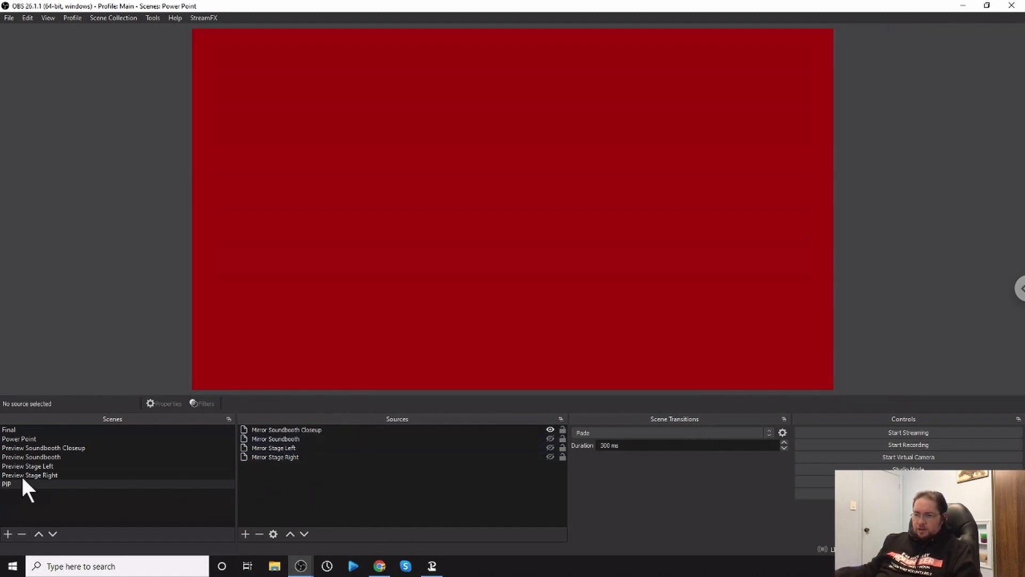
pyautogui.click(549, 429)
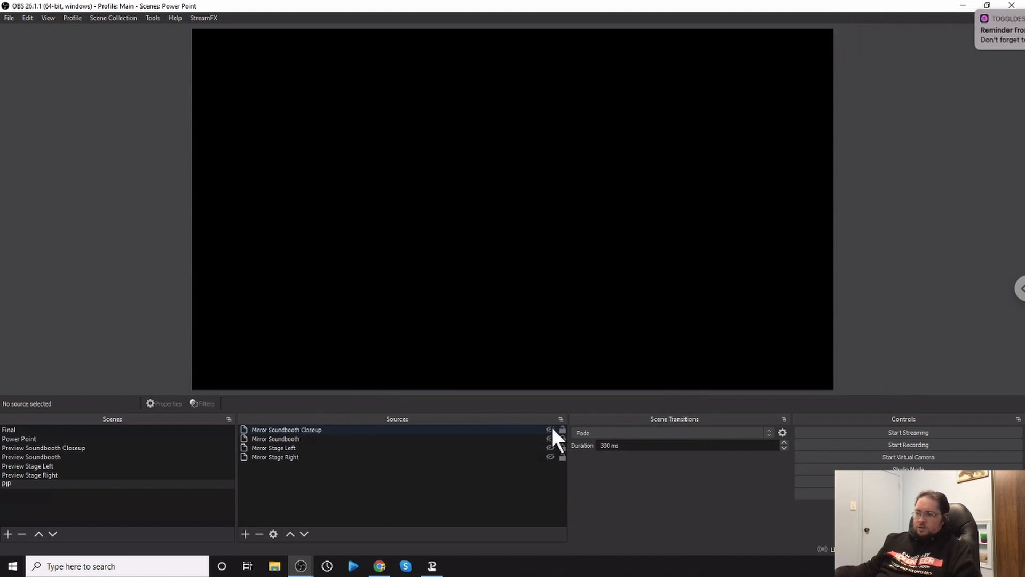
pyautogui.click(550, 430)
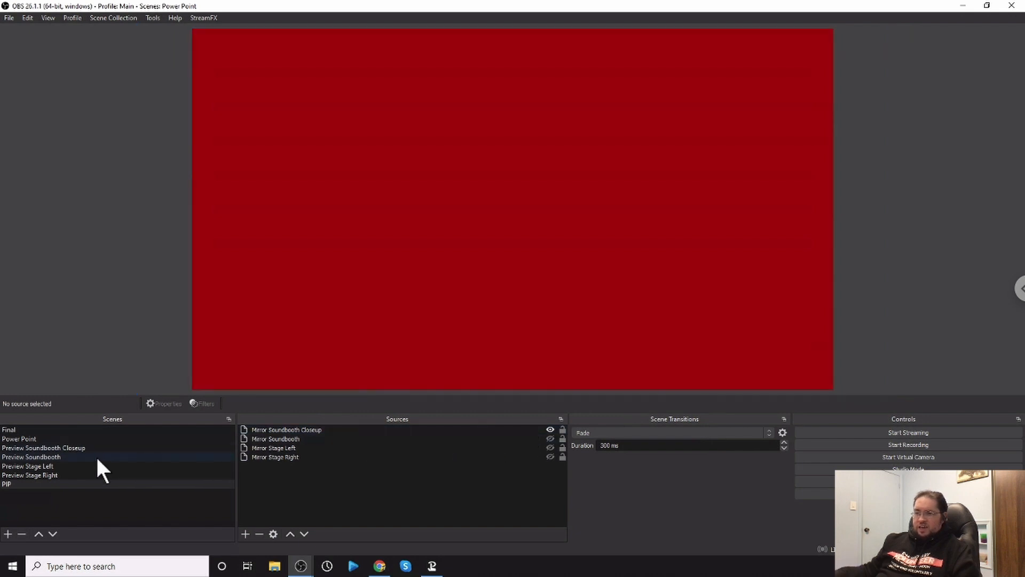
# Step: Open the Final scene and inspect its Power Point and PIP sources
pyautogui.click(13, 429)
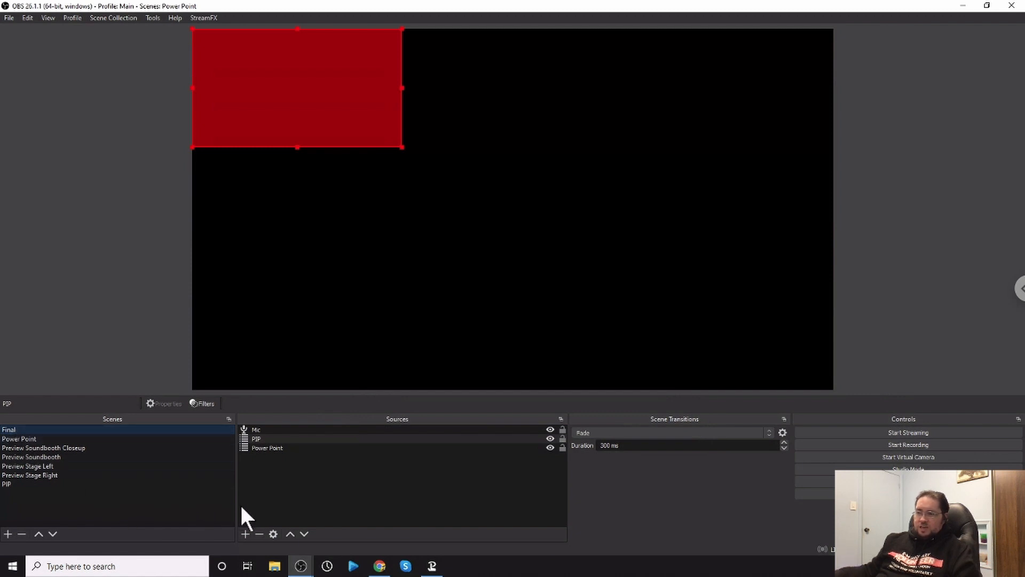
pyautogui.click(266, 448)
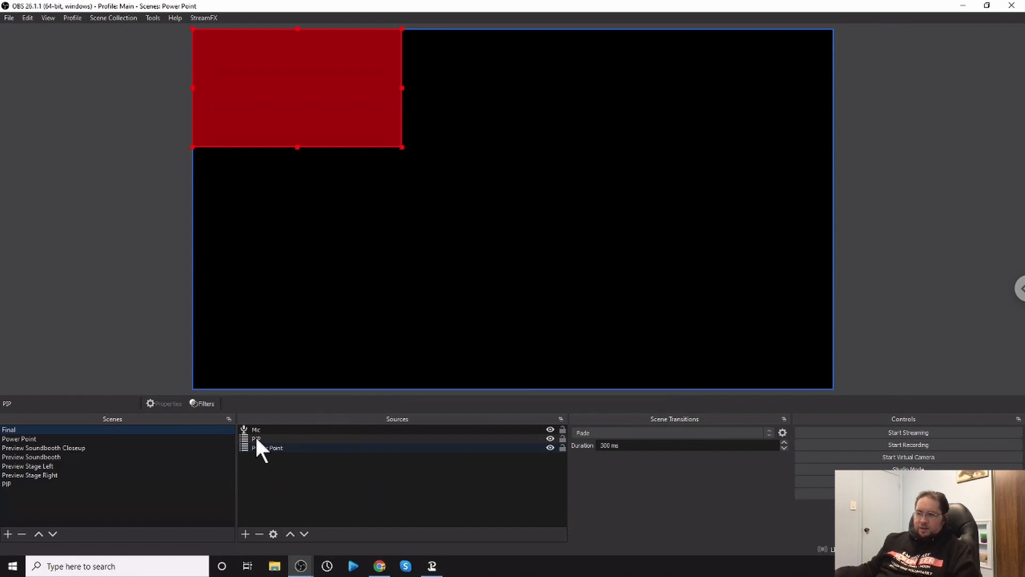
pyautogui.click(253, 437)
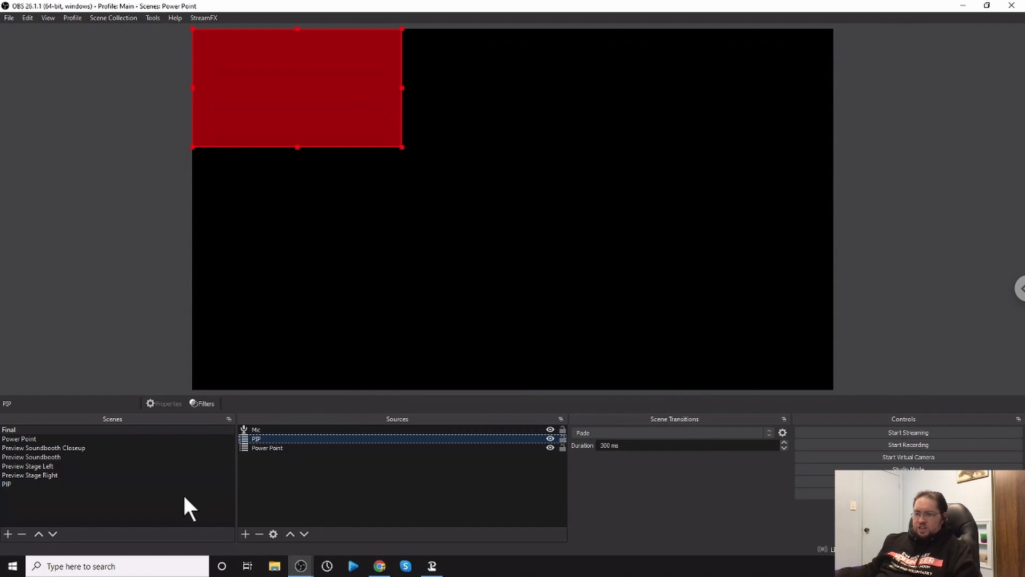
# Step: Return to the PIP scene, hide Mirror Soundbooth Closeup and show Mirror Soundbooth instead
pyautogui.click(20, 484)
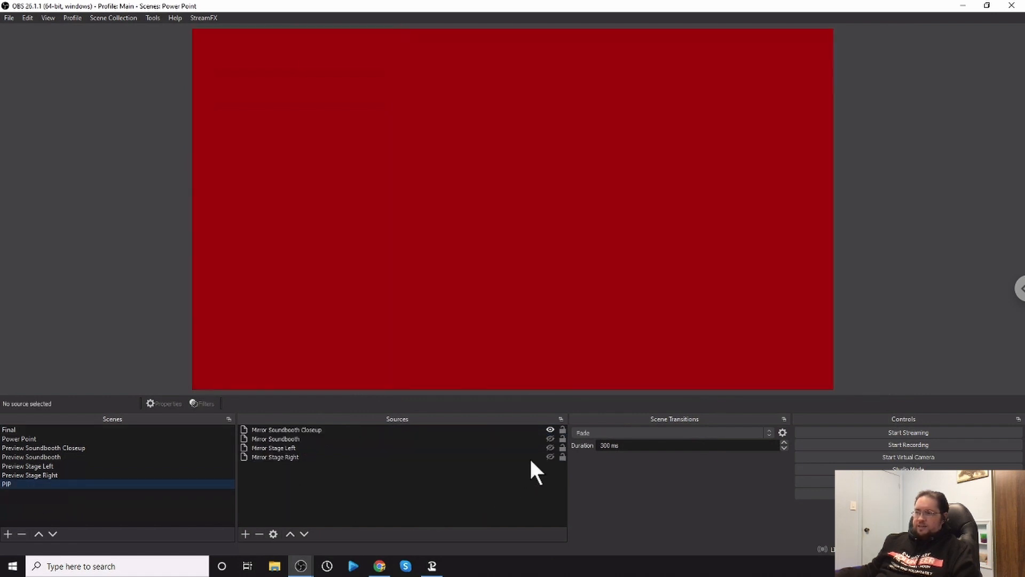
pyautogui.click(550, 430)
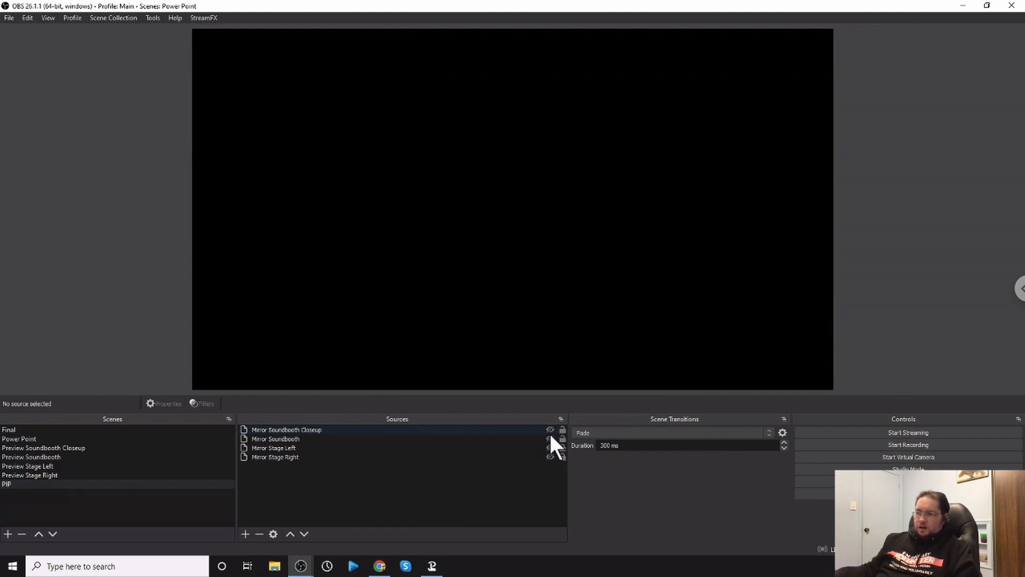
pyautogui.click(549, 438)
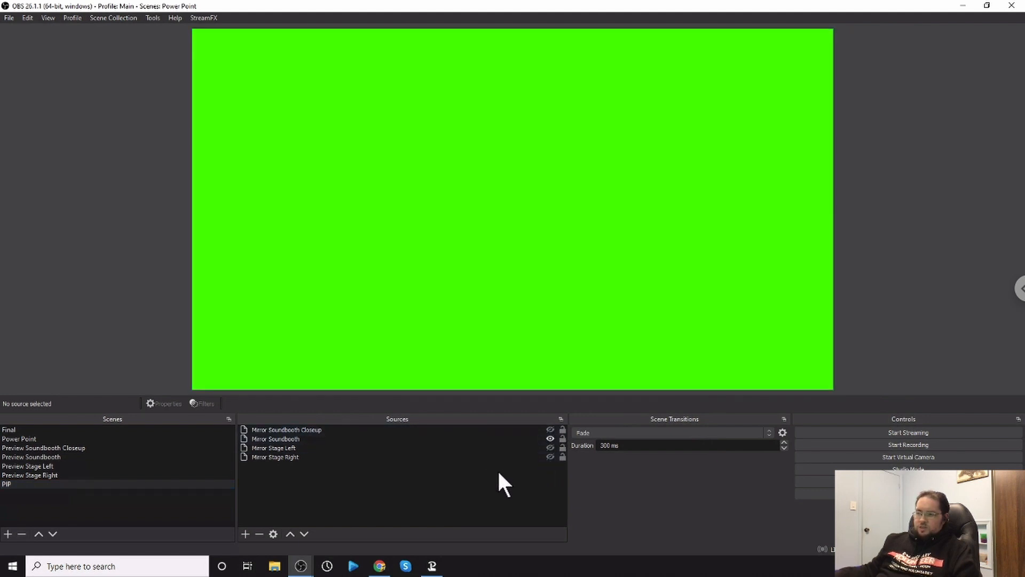
# Step: Select the Final scene and open its effect filters
pyautogui.click(24, 428)
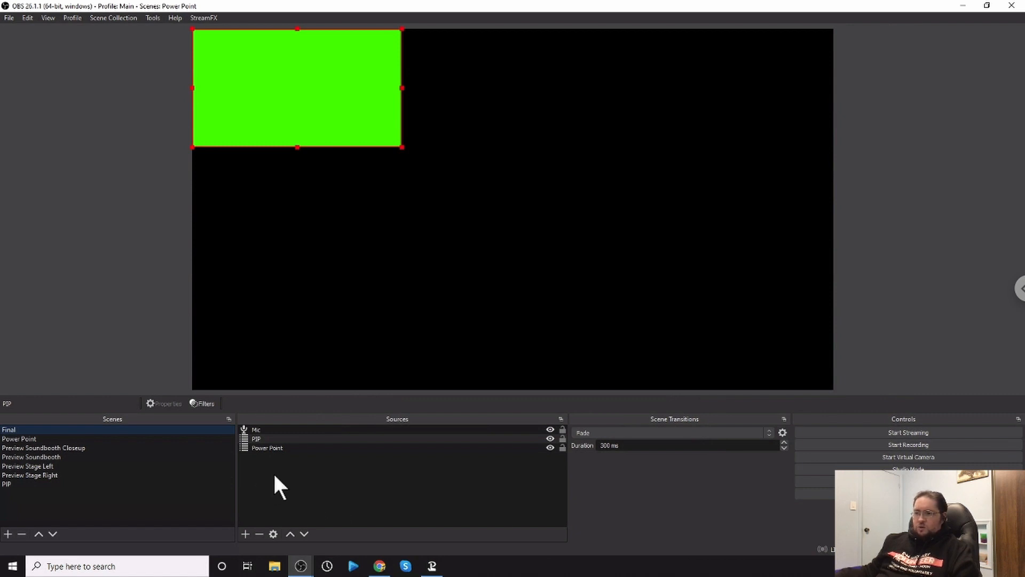
pyautogui.rightClick(98, 428)
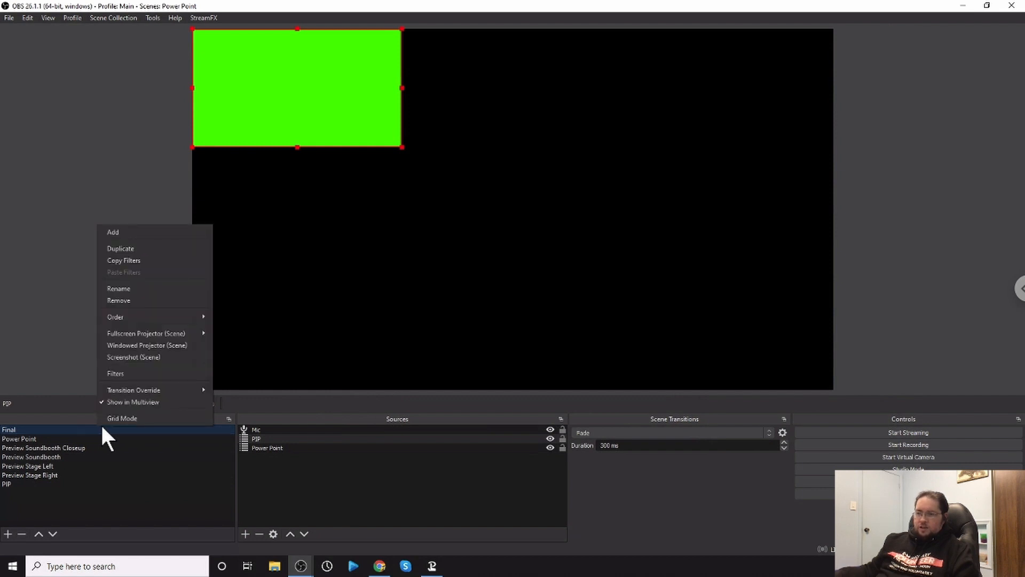
pyautogui.click(131, 373)
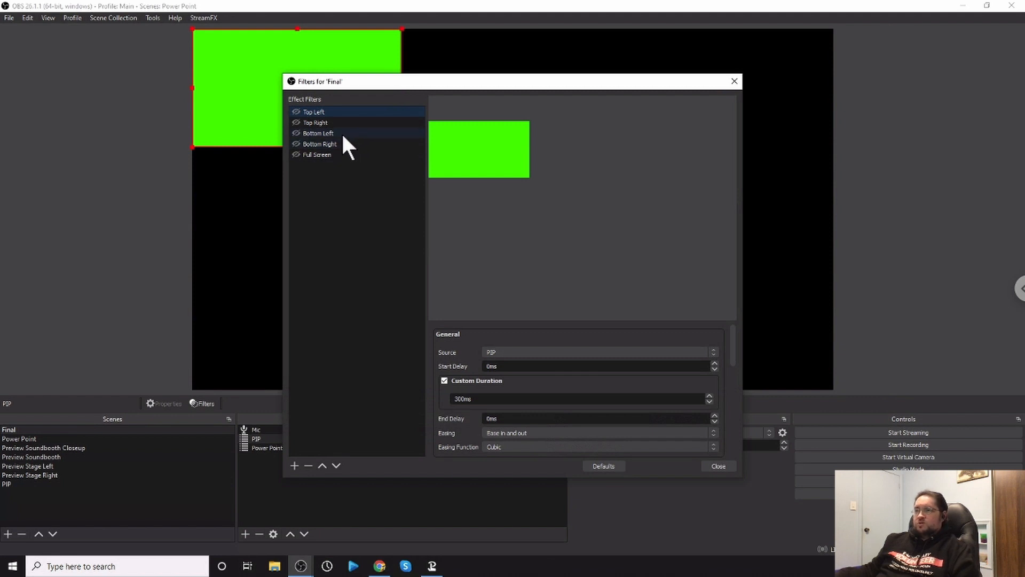
# Step: Trigger the Top Right, Bottom Left, Bottom Right and Full Screen move filters to test them, finishing with Top Left
pyautogui.click(295, 122)
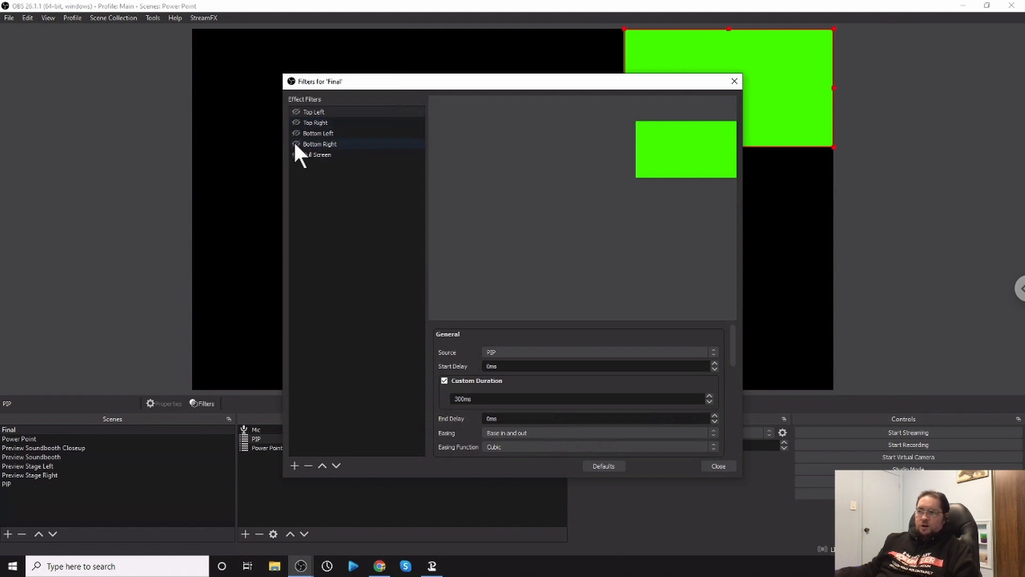
pyautogui.click(298, 111)
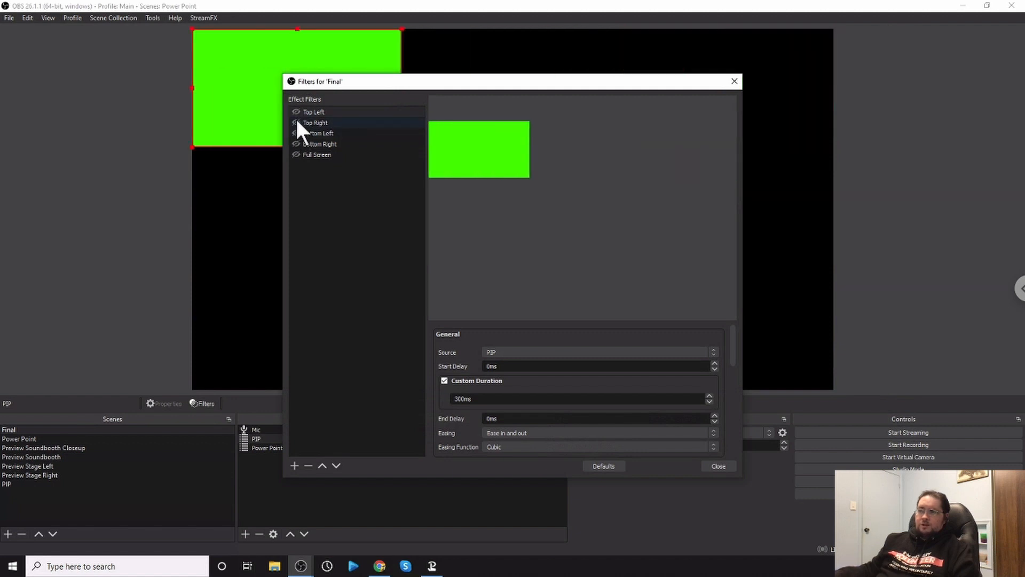
pyautogui.click(297, 122)
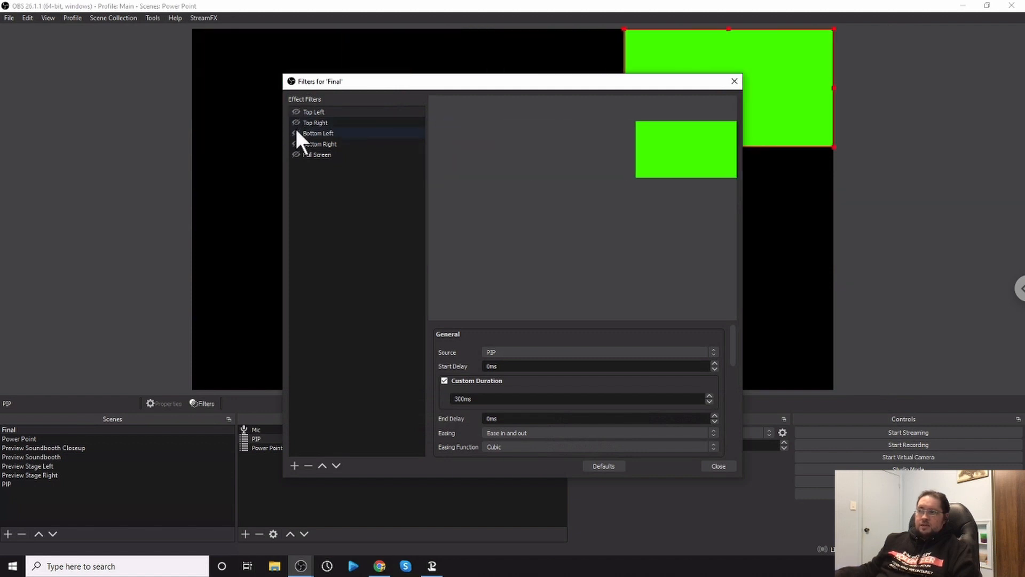
pyautogui.click(296, 133)
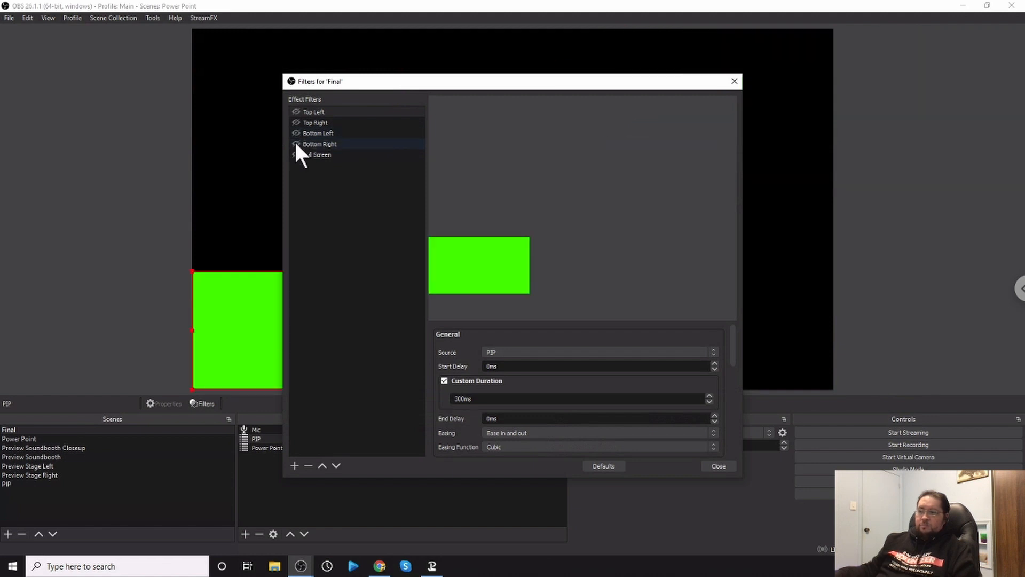
pyautogui.click(296, 144)
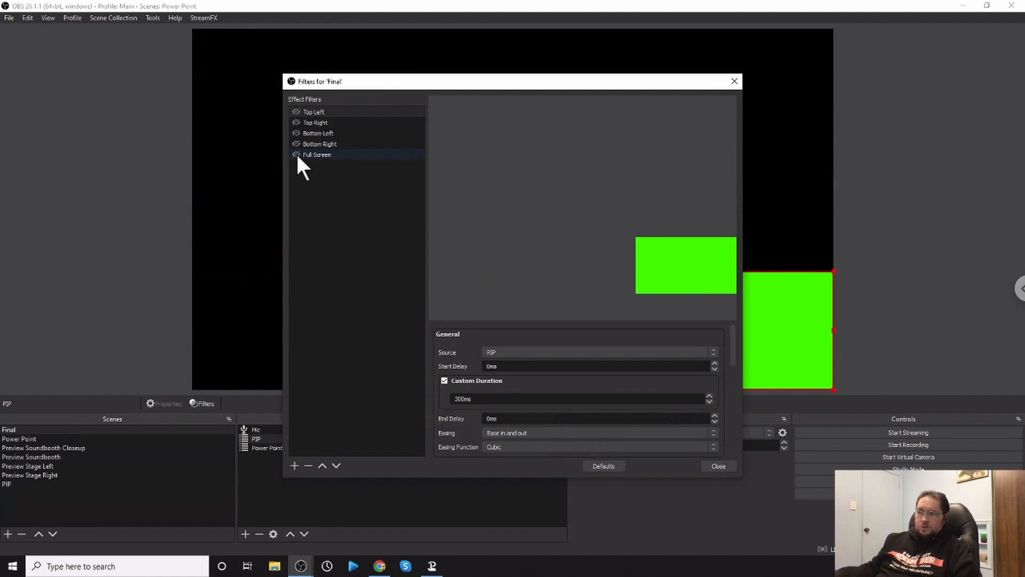
pyautogui.click(296, 154)
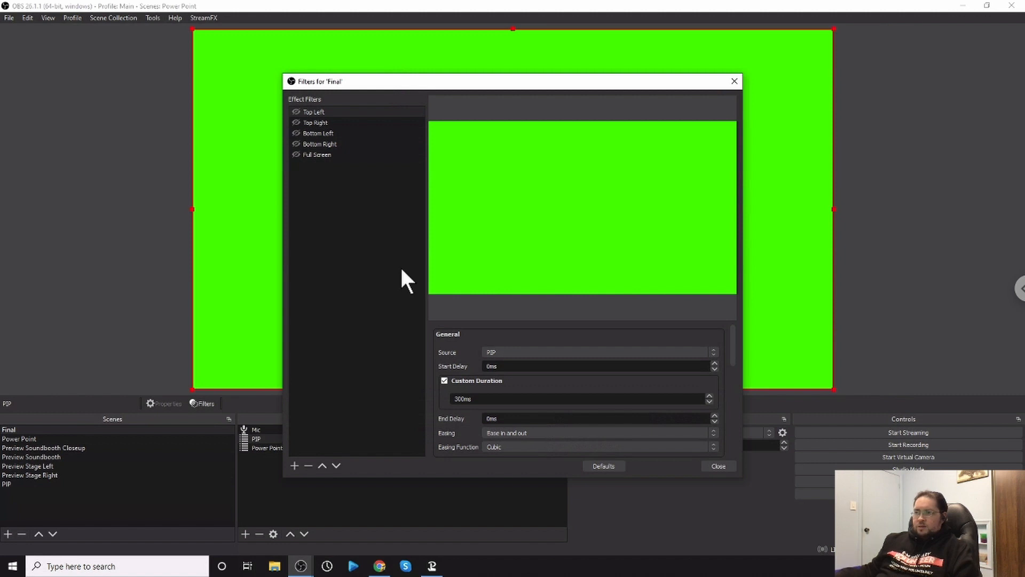
pyautogui.click(297, 112)
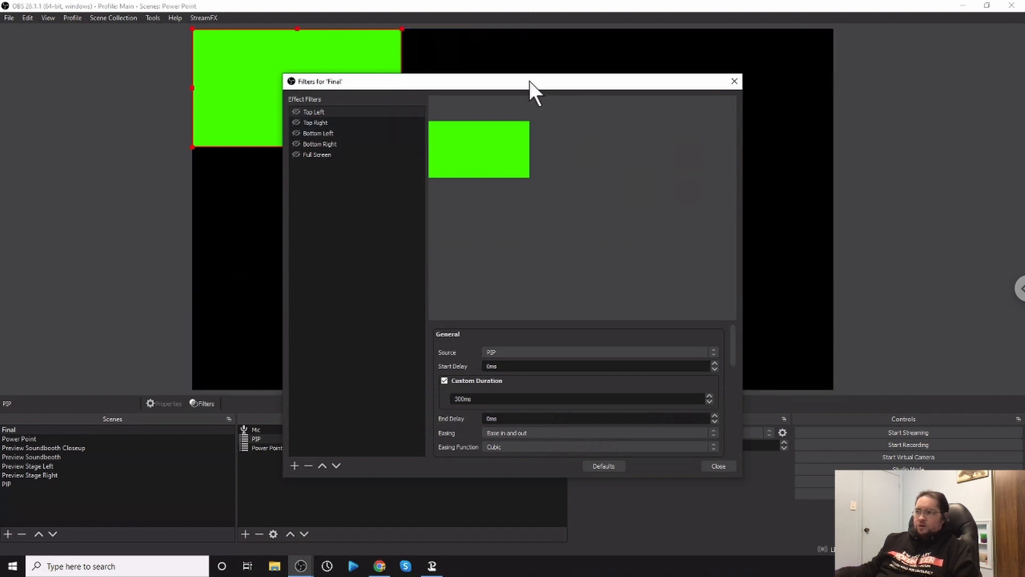
# Step: Move the Filters window off the PIP picture and reposition the PIP source down the canvas's left edge to about x 0, y 305
pyautogui.moveTo(527, 82); pyautogui.dragTo(770, 83)
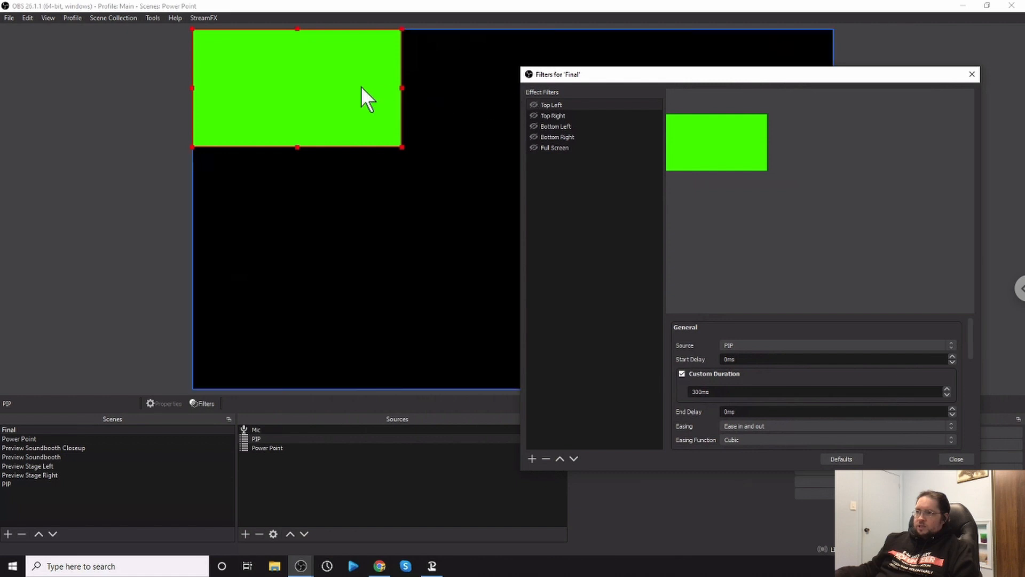
pyautogui.click(319, 76)
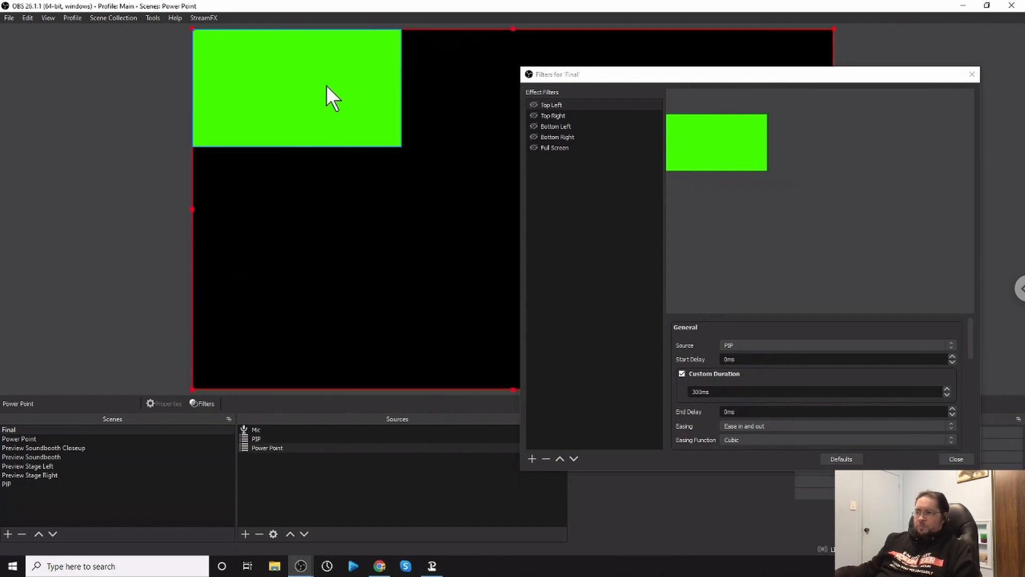
pyautogui.click(327, 86)
pyautogui.click(317, 90)
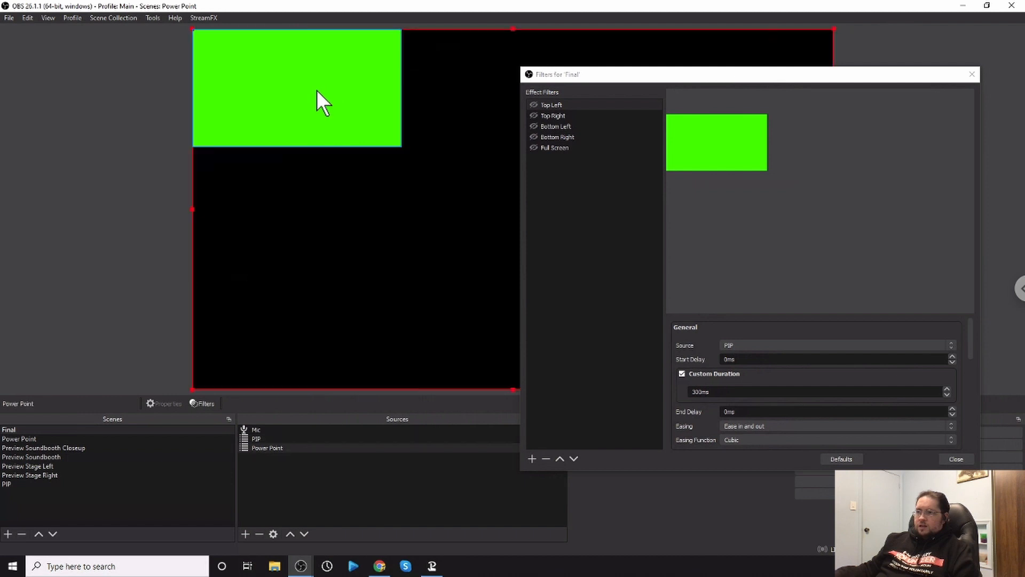
pyautogui.click(315, 93)
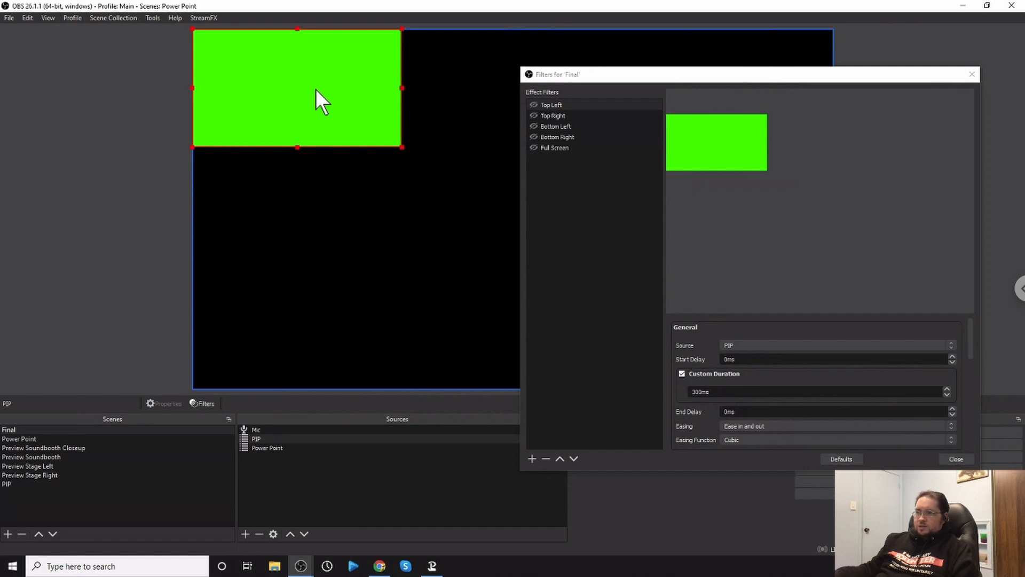
pyautogui.moveTo(313, 94); pyautogui.dragTo(311, 190)
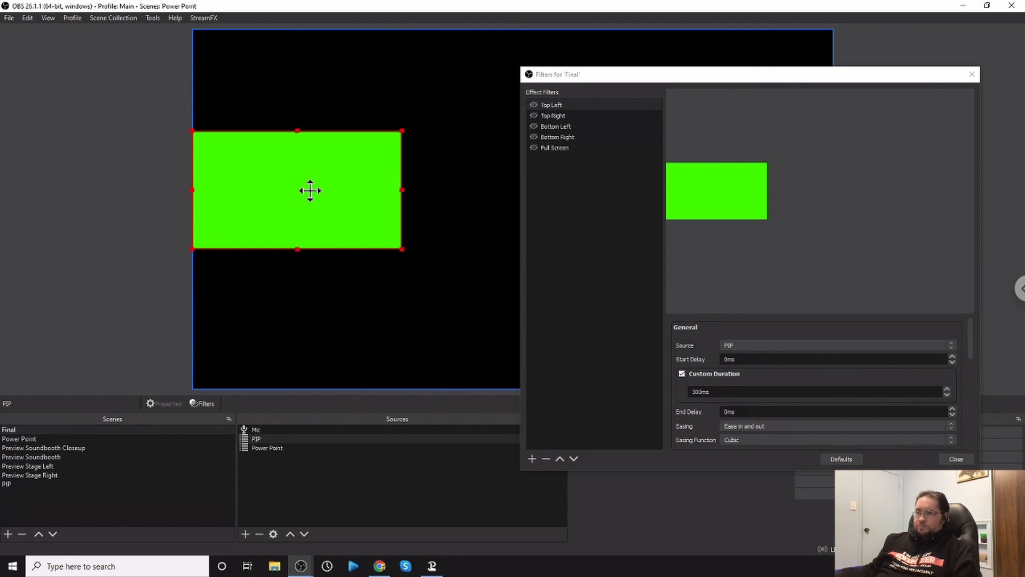
pyautogui.moveTo(311, 191); pyautogui.dragTo(331, 191)
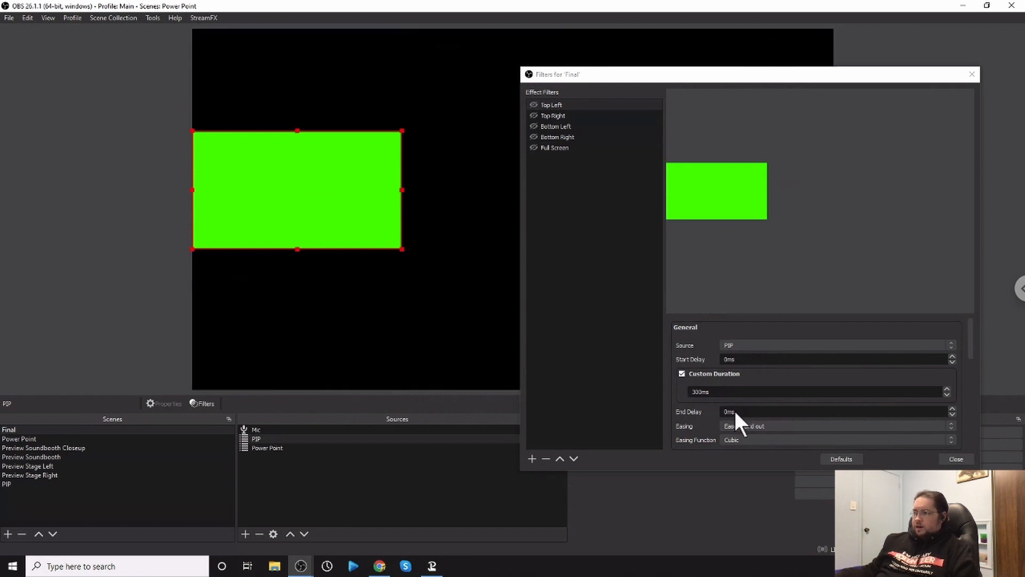
# Step: Capture the PIP source's current transform into the Top Left filter with Get transform
pyautogui.scroll(-2, 766, 381)
pyautogui.scroll(-5, 769, 388)
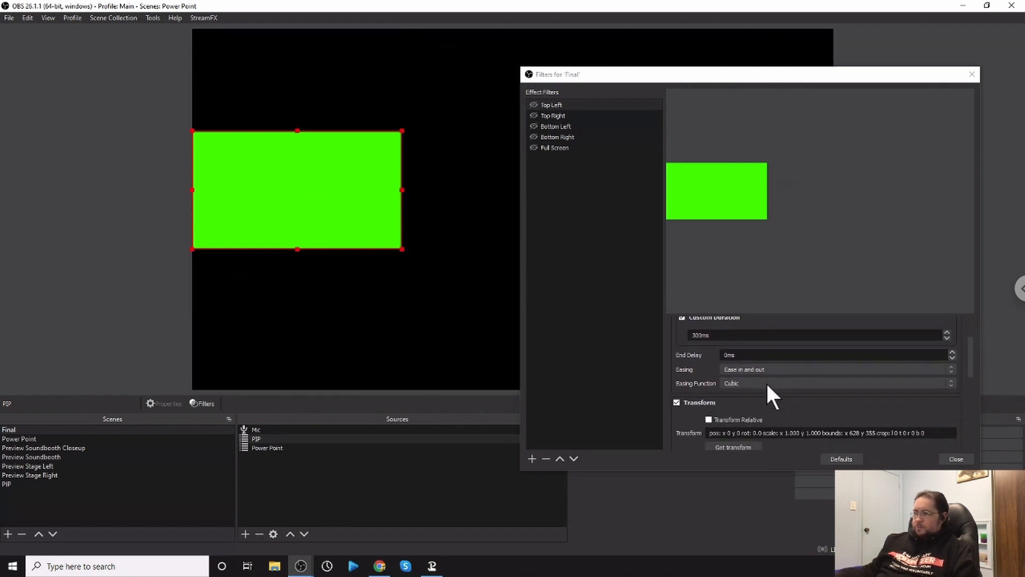
pyautogui.scroll(-6, 768, 387)
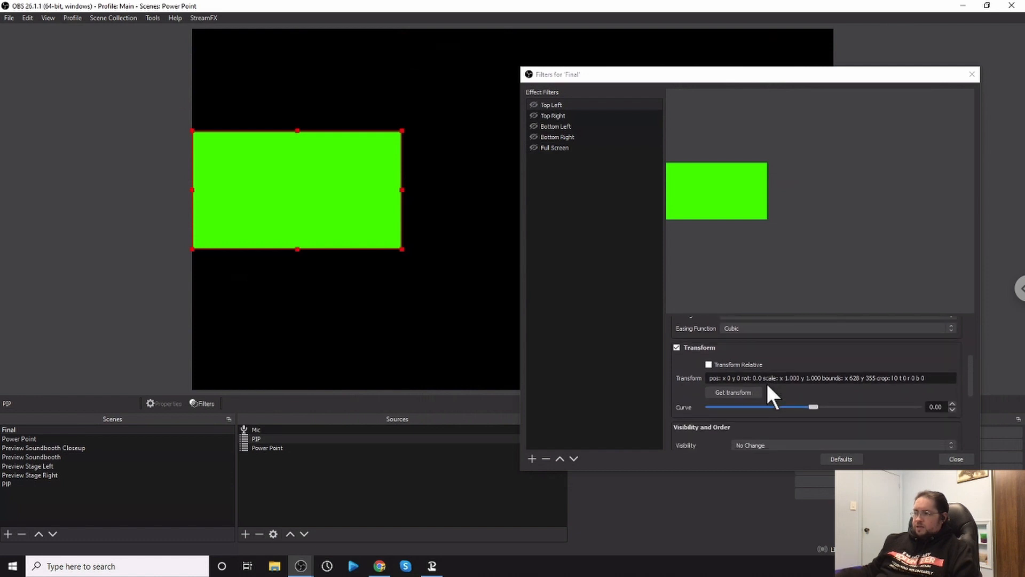
pyautogui.scroll(-4, 767, 386)
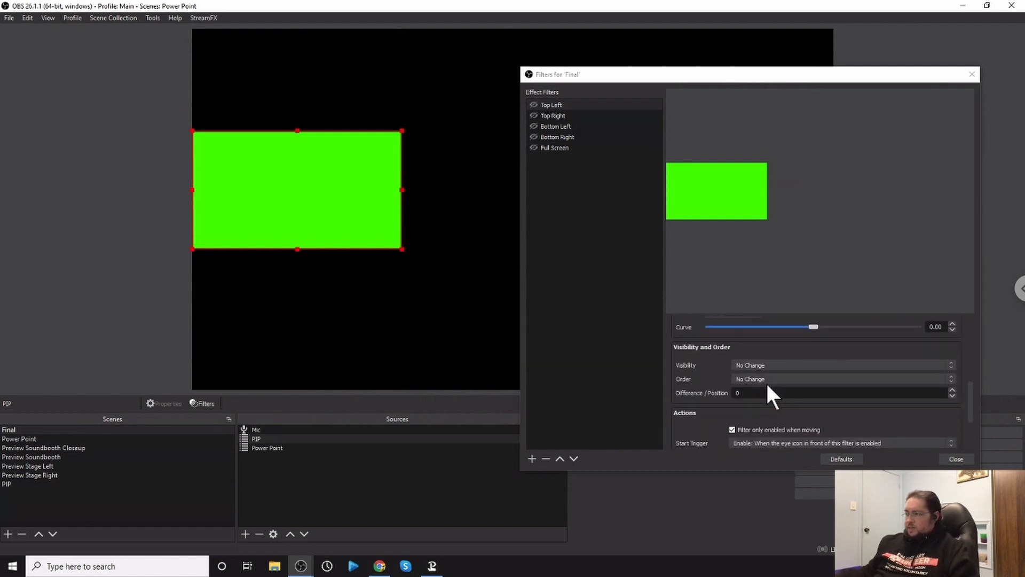
pyautogui.scroll(-4, 767, 385)
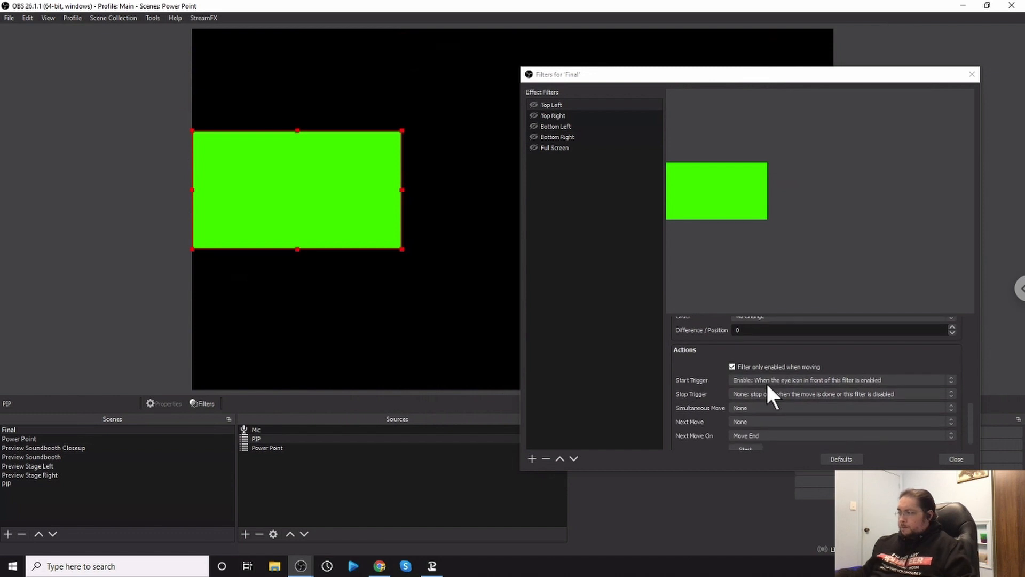
pyautogui.scroll(5, 767, 385)
pyautogui.scroll(5, 768, 386)
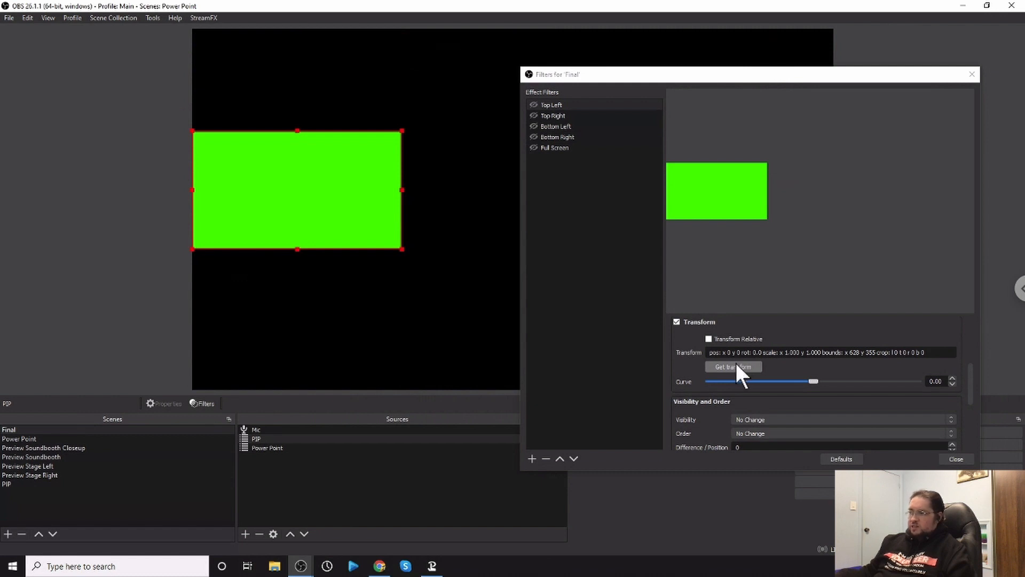
pyautogui.click(732, 367)
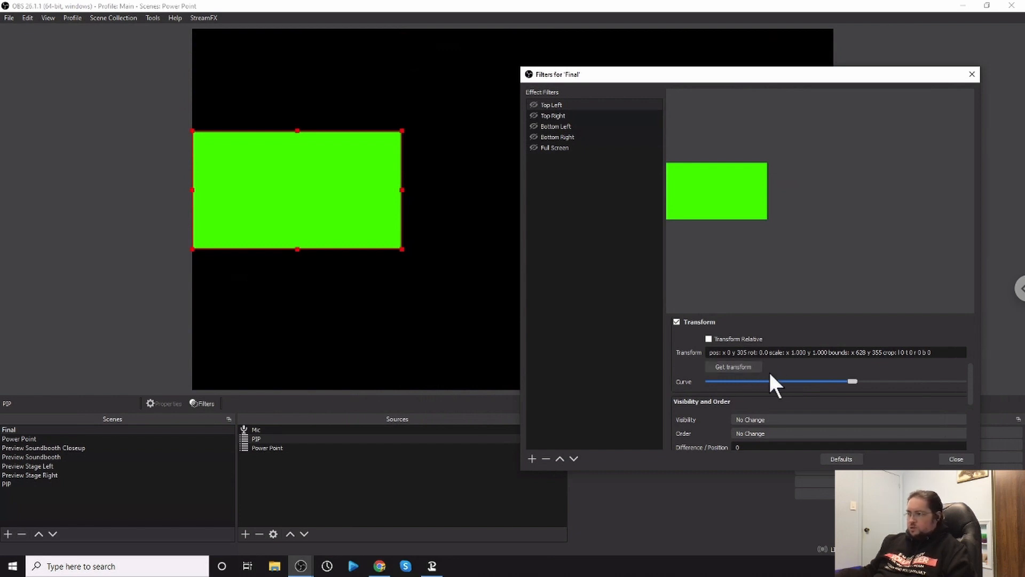
# Step: Review the Top Left filter's Visibility and Order settings and its Actions triggers
pyautogui.scroll(-3, 770, 374)
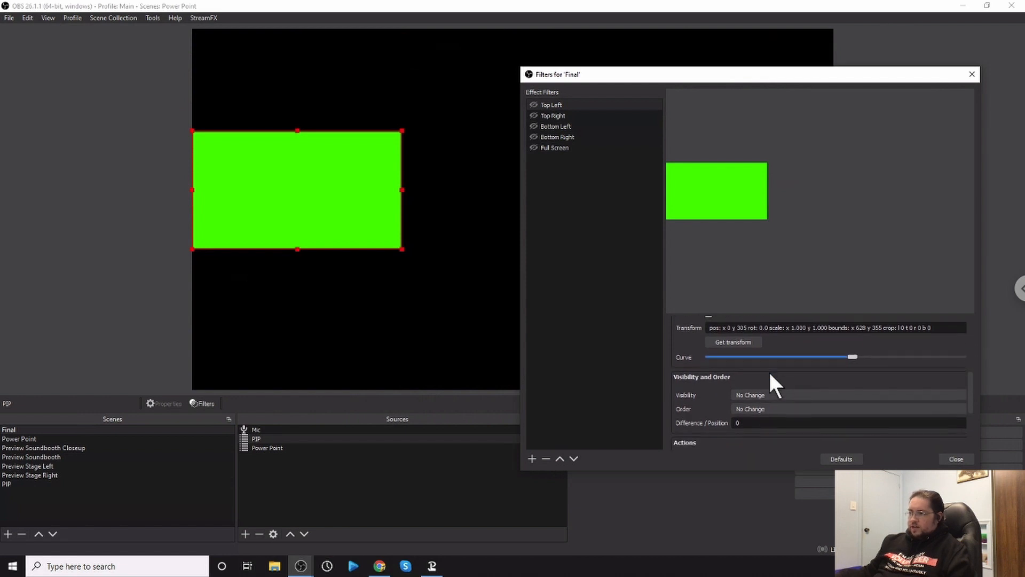
pyautogui.scroll(-3, 770, 374)
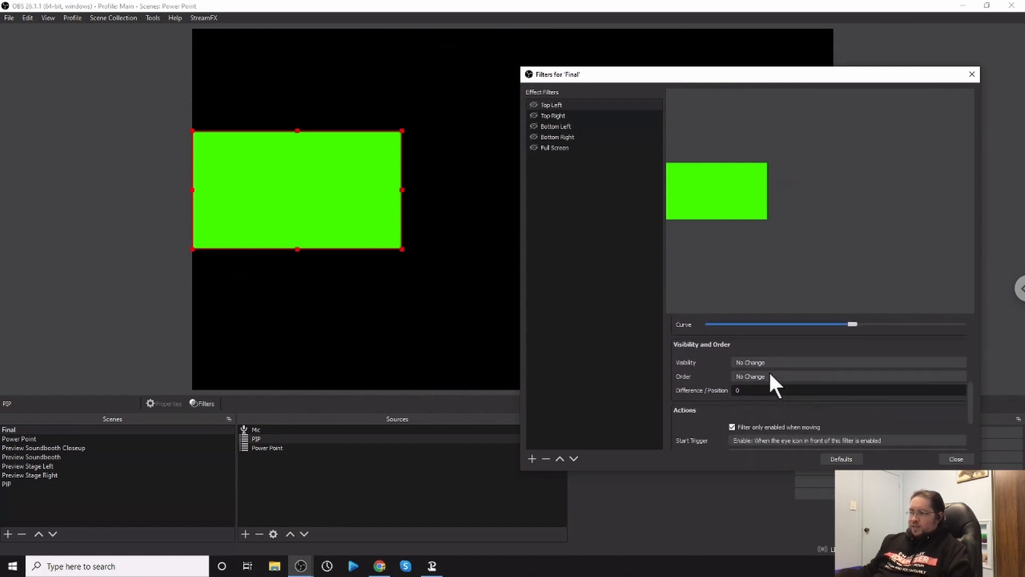
pyautogui.scroll(-1, 770, 374)
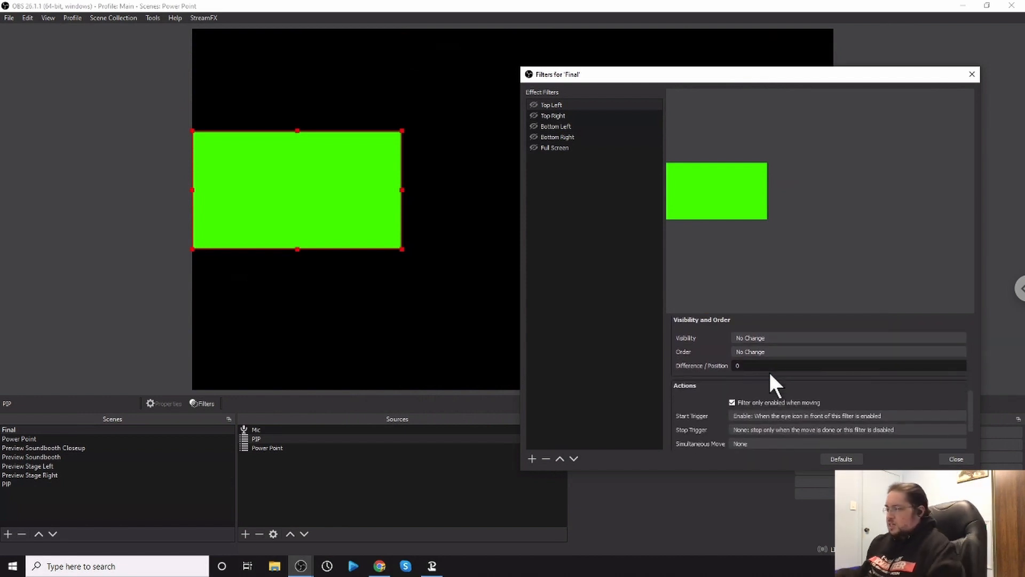
pyautogui.scroll(-3, 771, 374)
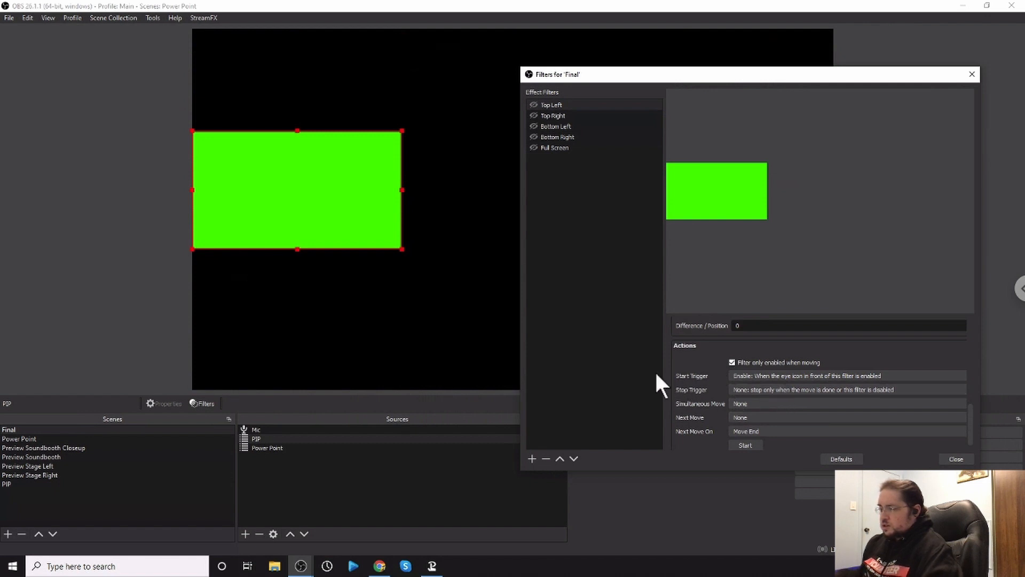
# Step: Keep the Top Left filter's Start Trigger on Enable and test the Top Right move followed by the Top Left move
pyautogui.click(767, 376)
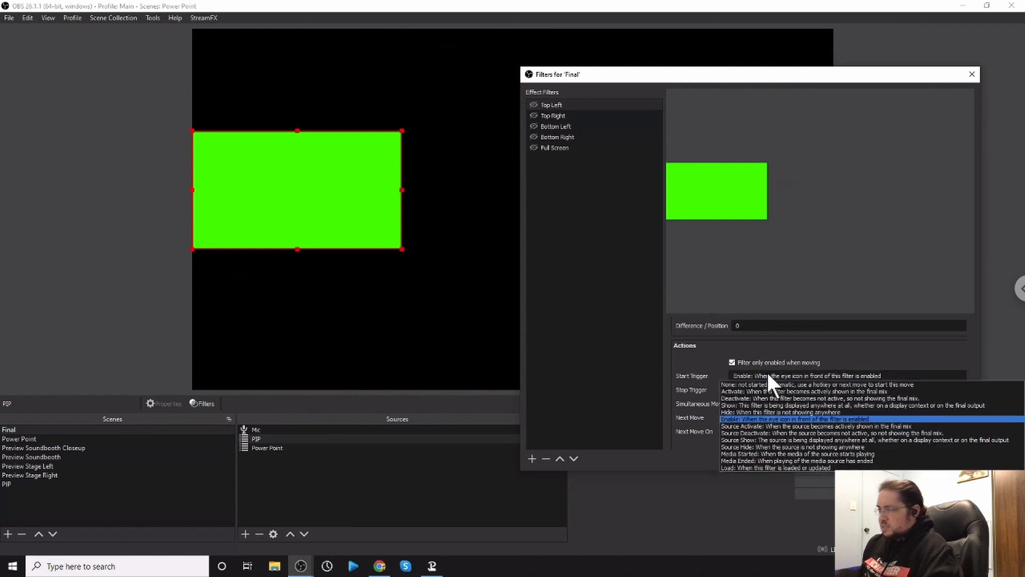
pyautogui.click(753, 418)
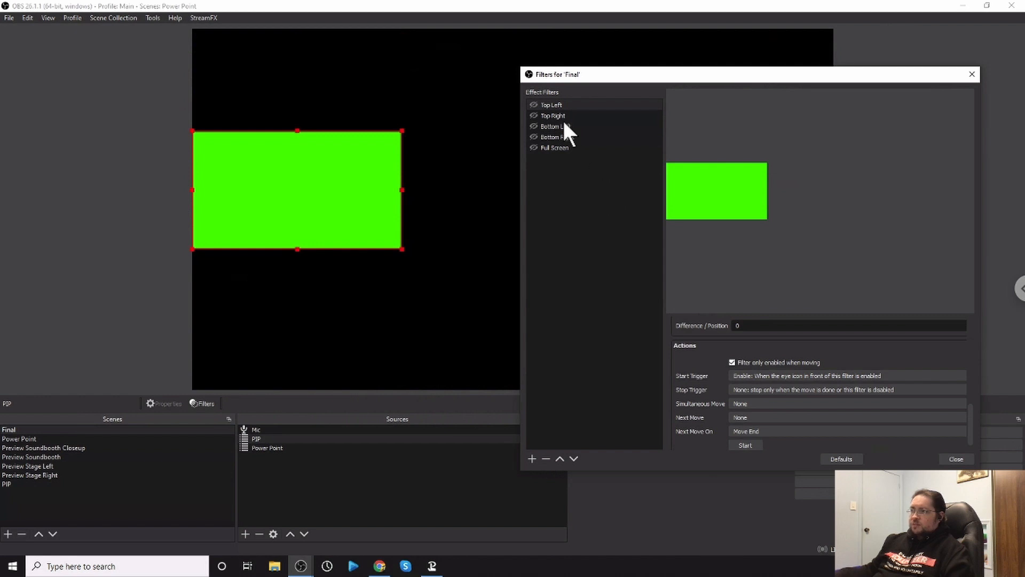
pyautogui.click(534, 115)
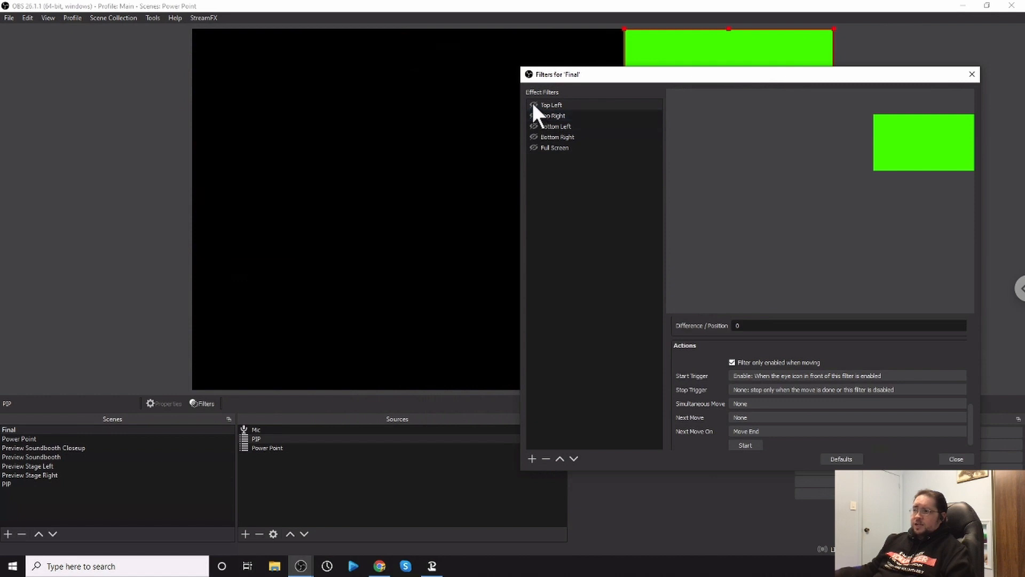
pyautogui.click(533, 105)
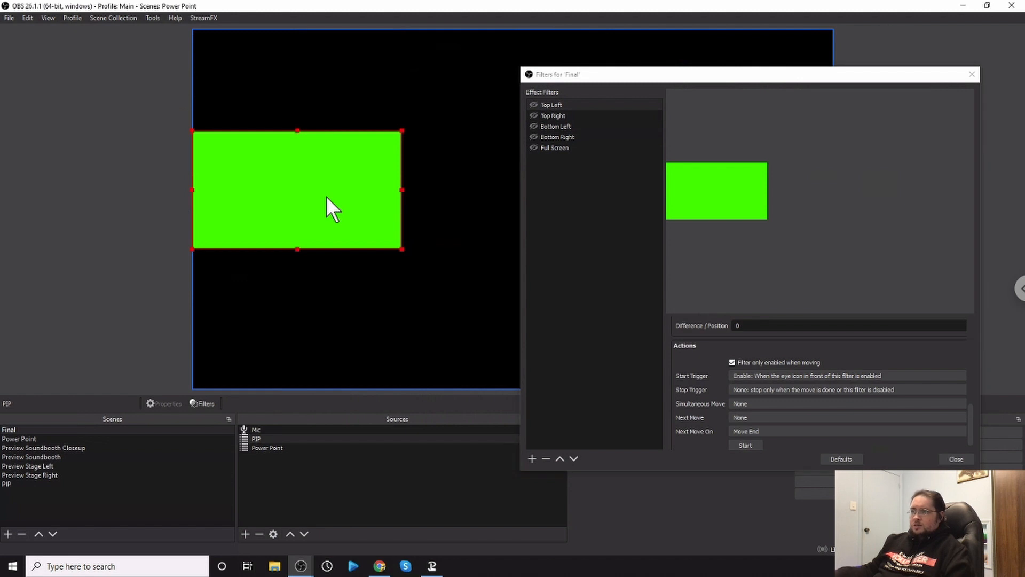
# Step: Move the PIP source back to the canvas's top-left corner at x 0, y 0 and recapture its transform into the Top Left filter
pyautogui.moveTo(327, 197); pyautogui.dragTo(328, 95)
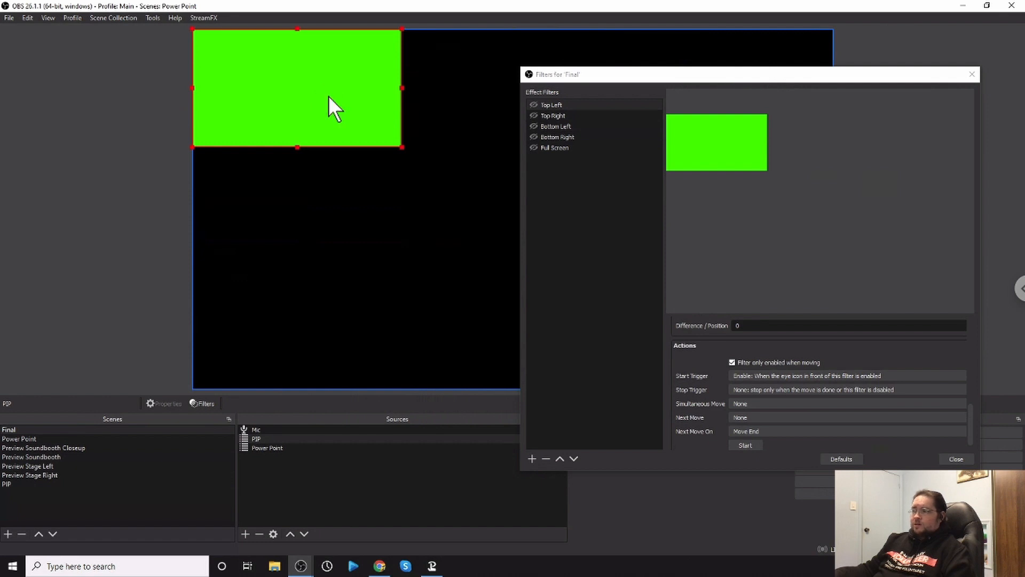
pyautogui.scroll(-1, 796, 377)
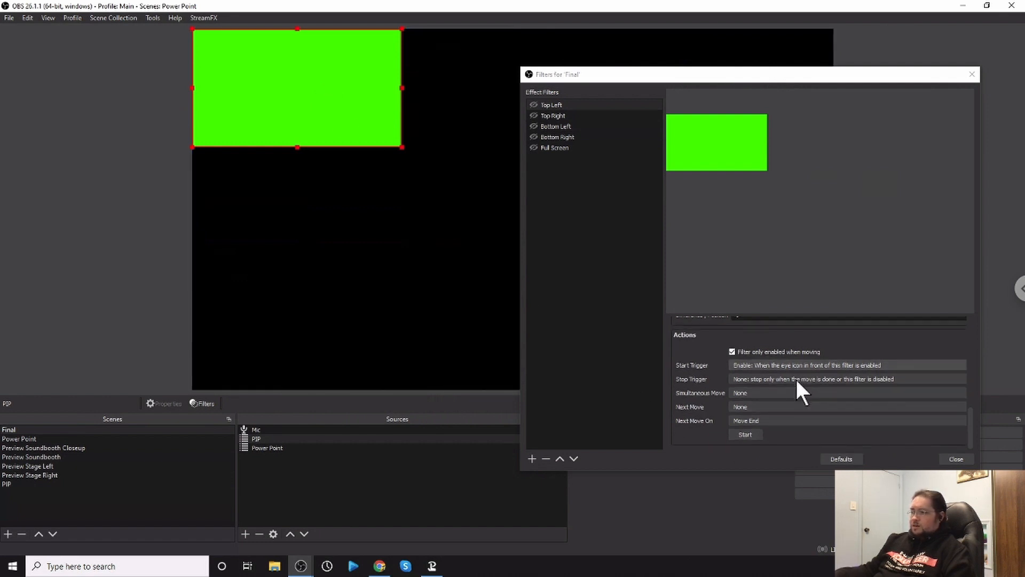
pyautogui.scroll(5, 796, 377)
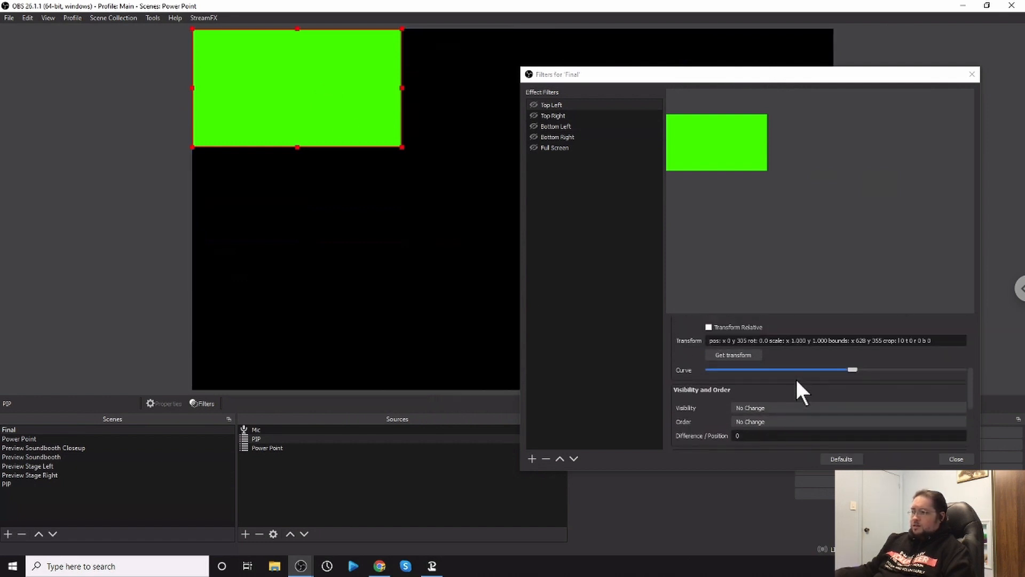
pyautogui.scroll(4, 796, 377)
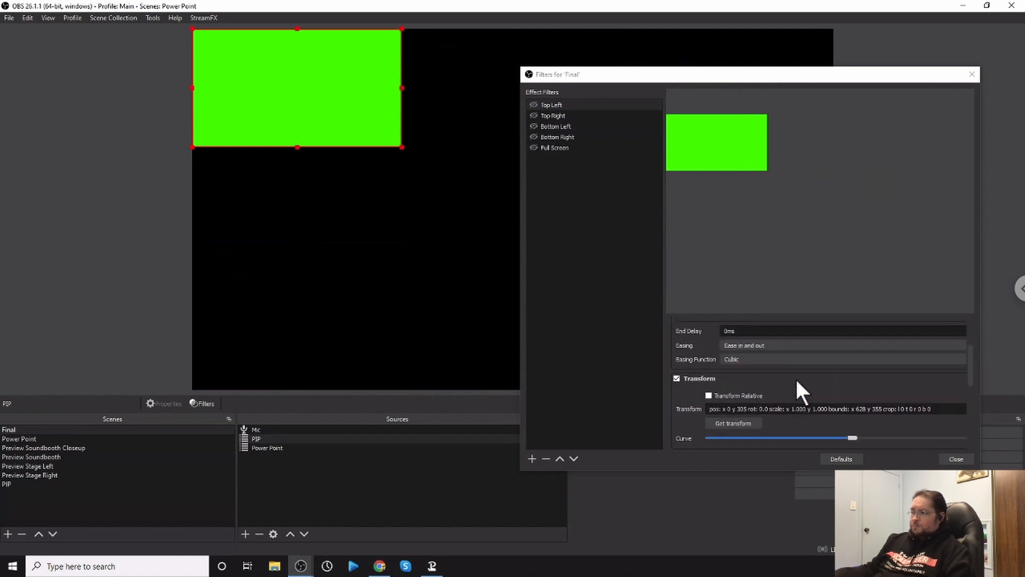
pyautogui.scroll(3, 796, 377)
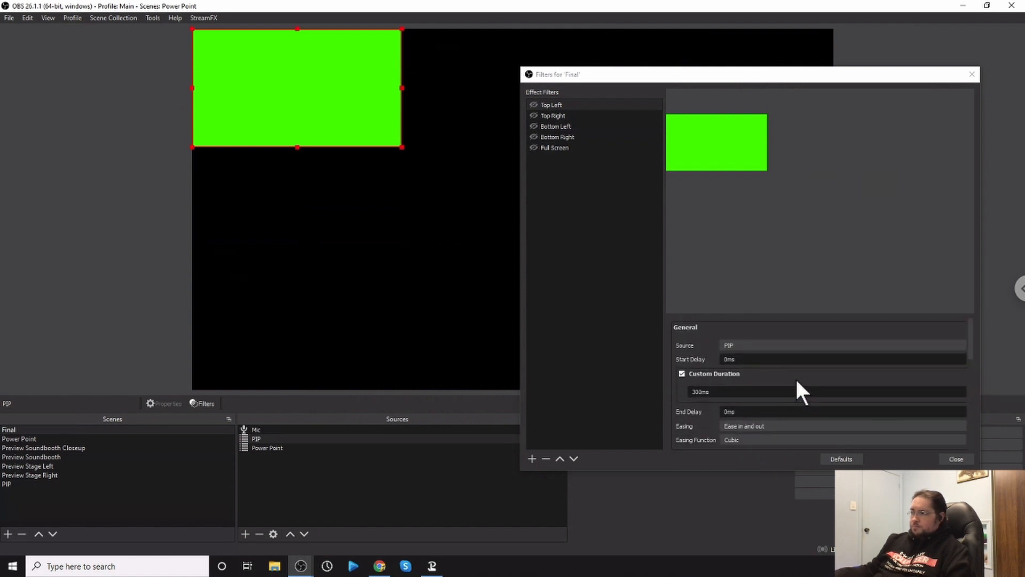
pyautogui.scroll(-7, 796, 380)
pyautogui.scroll(-3, 795, 377)
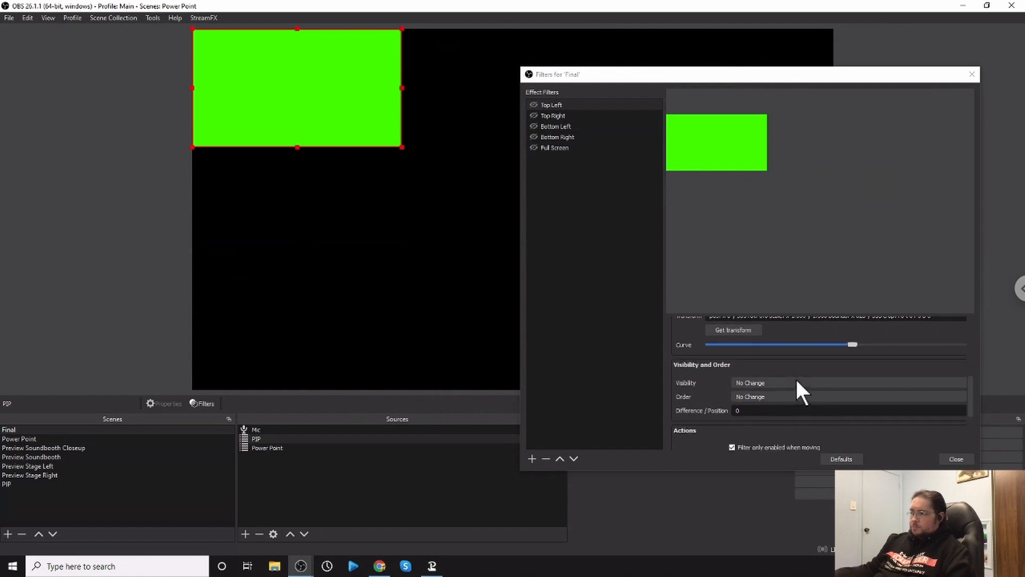
pyautogui.scroll(-3, 797, 380)
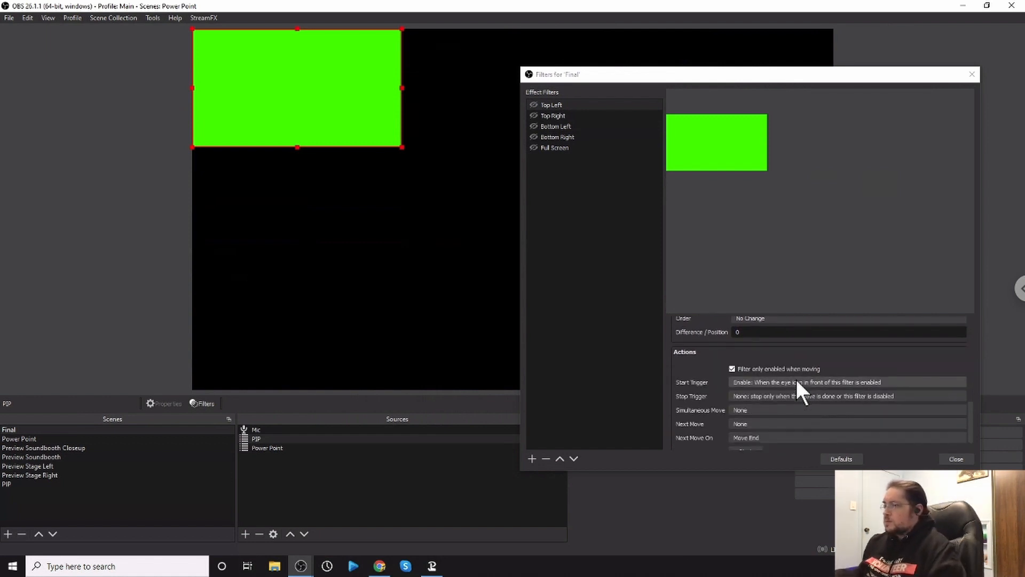
pyautogui.scroll(3, 796, 377)
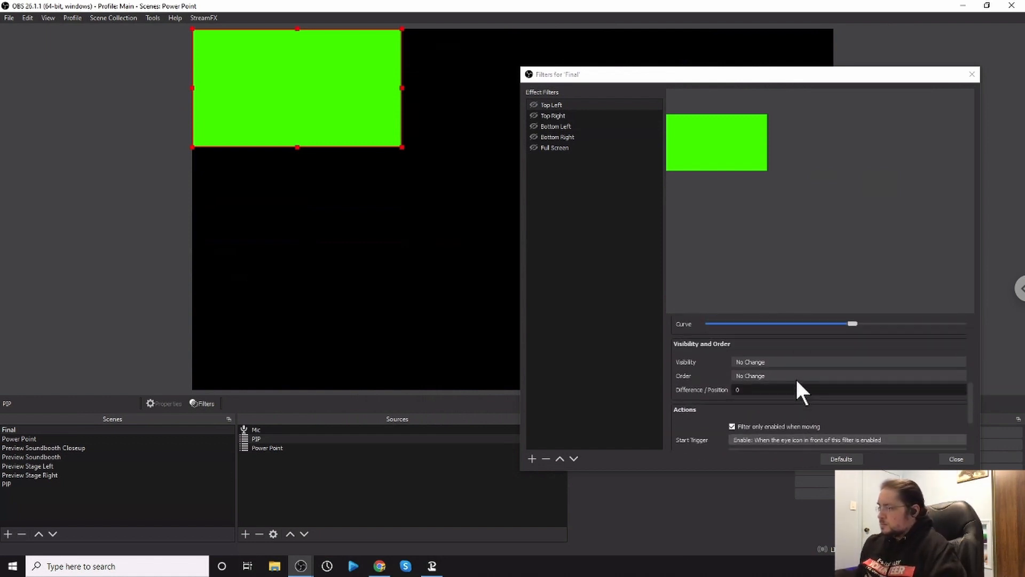
pyautogui.scroll(2, 795, 377)
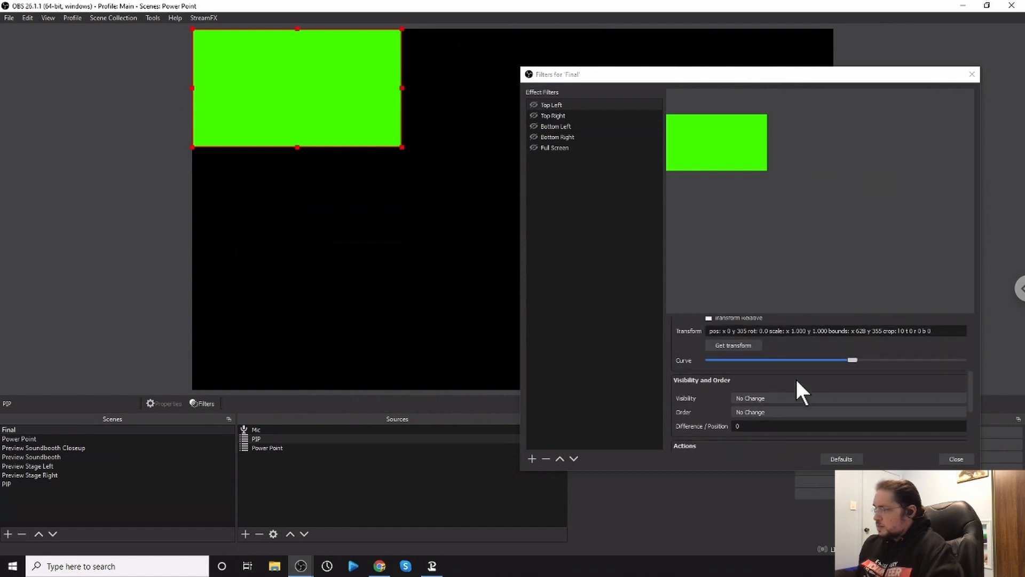
pyautogui.click(730, 349)
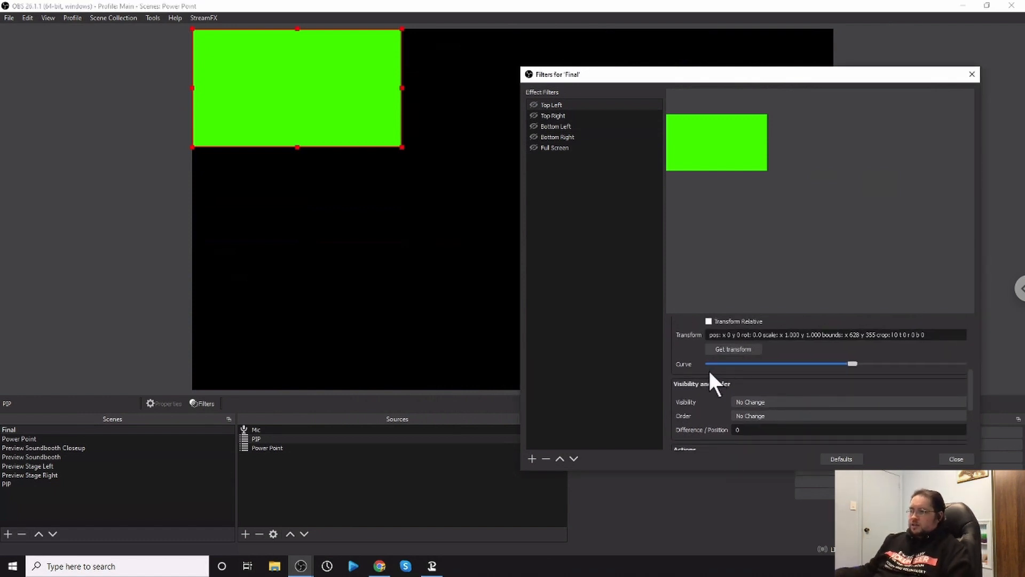
# Step: Trigger Top Right and then the corrected Top Left filter to check the PIP movement, and close the Final scene's filters
pyautogui.click(534, 114)
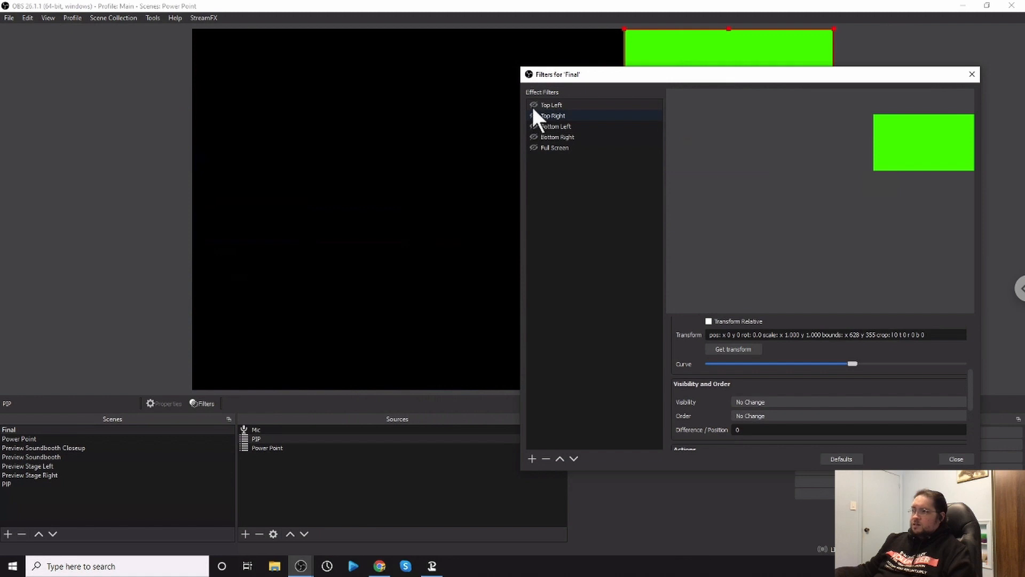
pyautogui.click(533, 105)
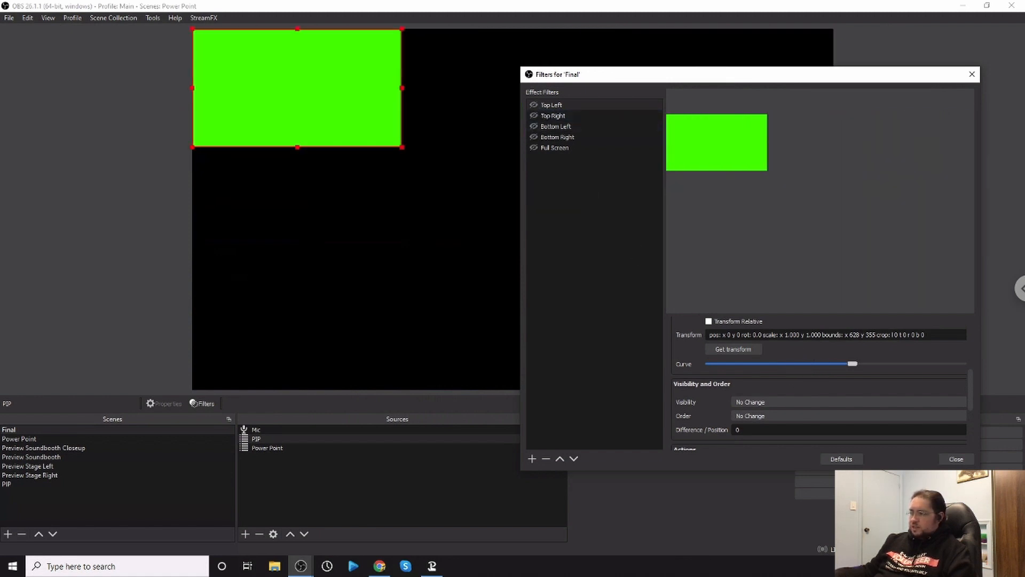
pyautogui.click(957, 459)
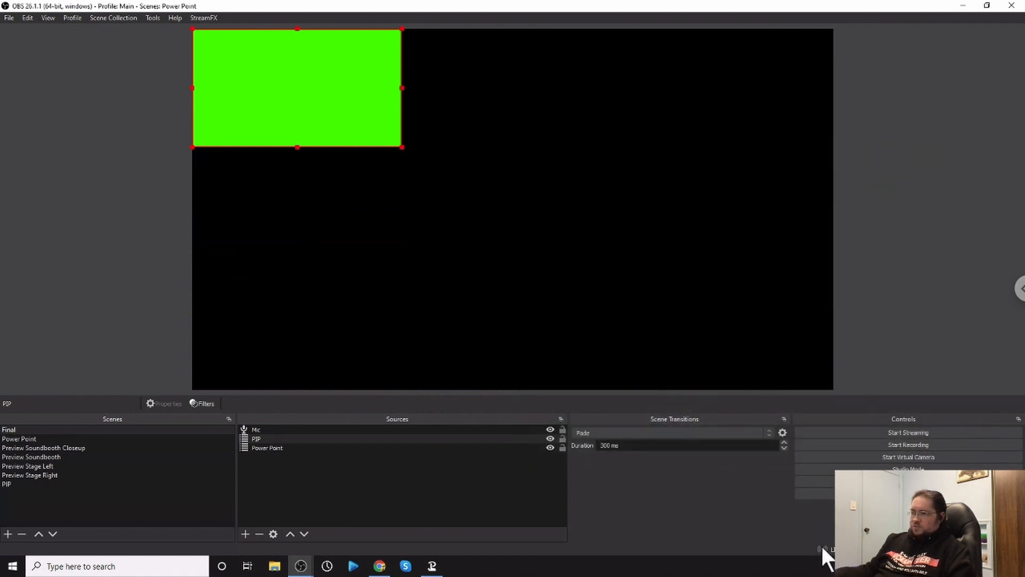